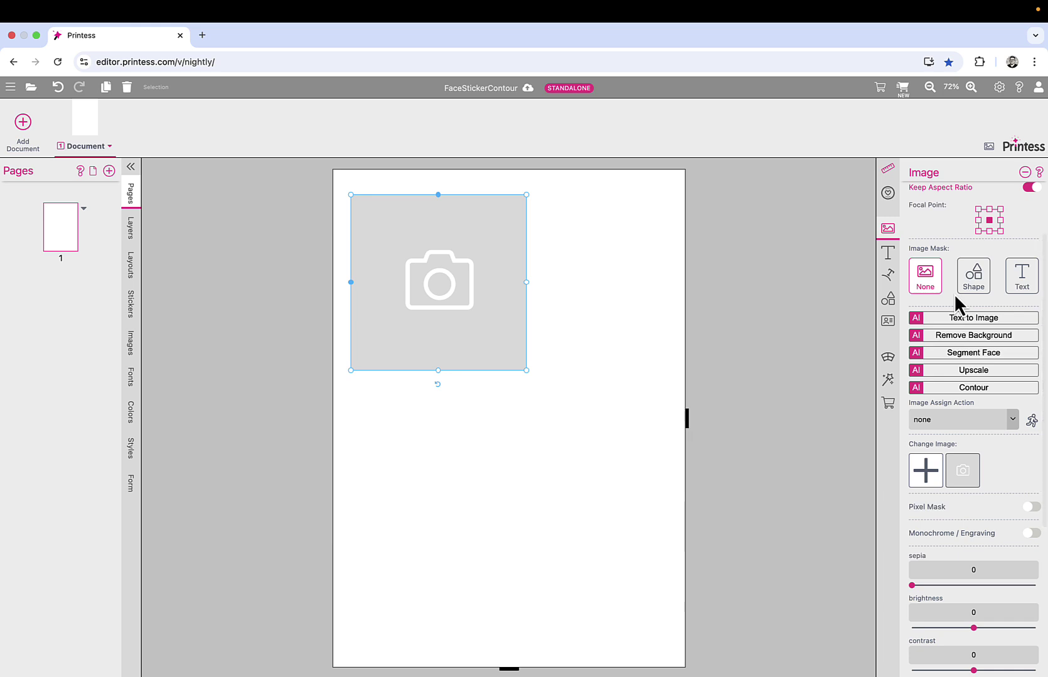
Set the image frame's assign action to face-sticker and let buyers edit its image content
left_click(1012, 420)
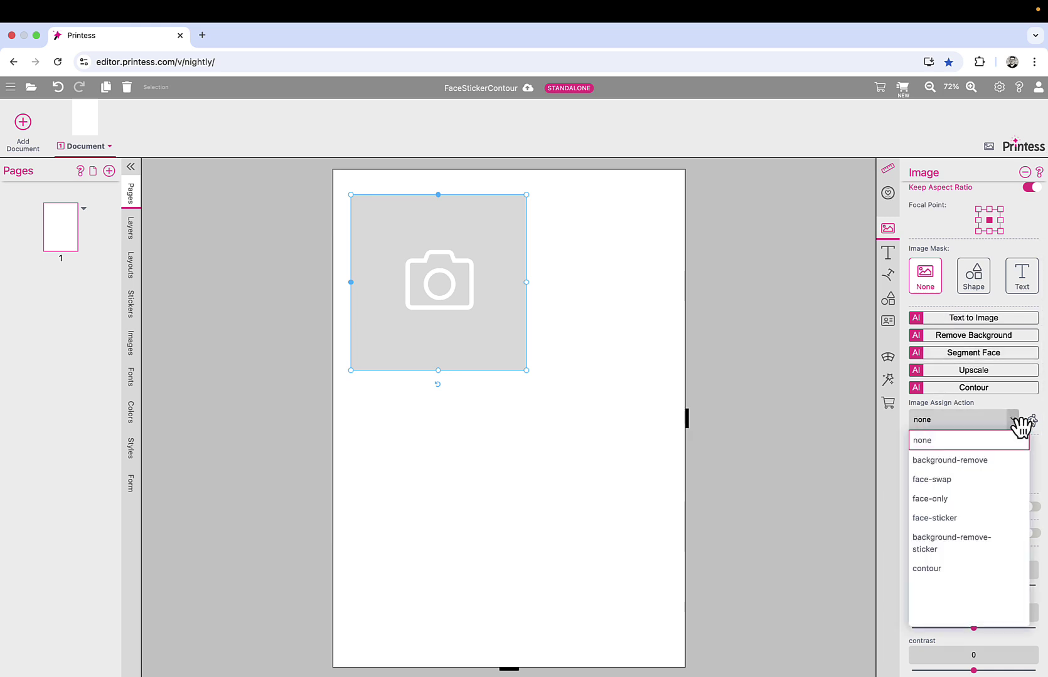
left_click(988, 521)
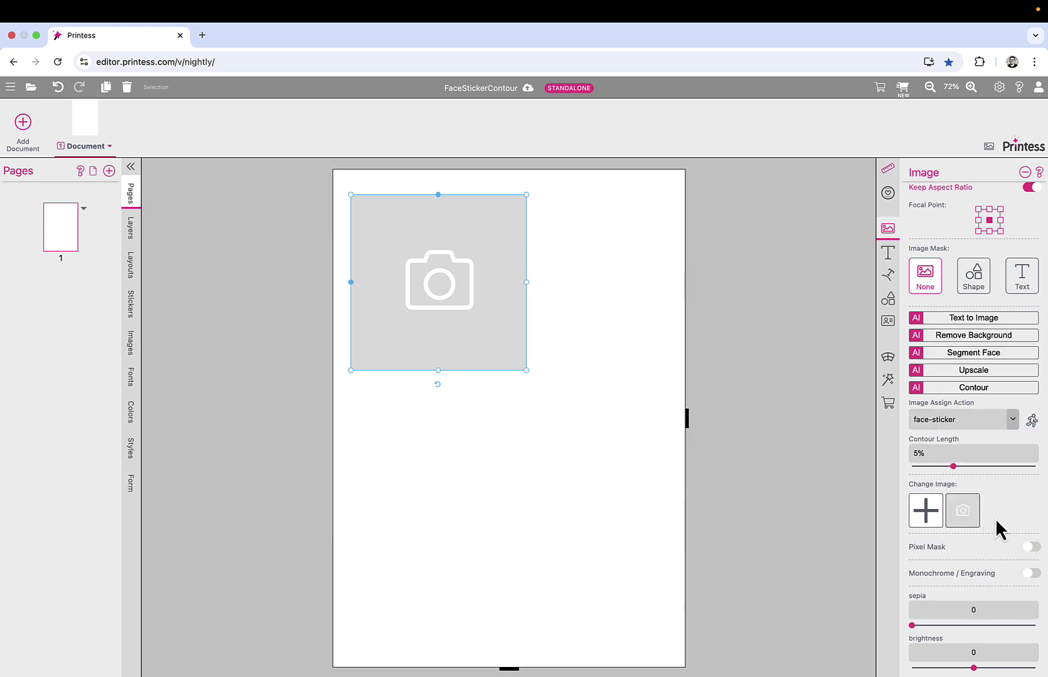
left_click(889, 405)
left_click(915, 282)
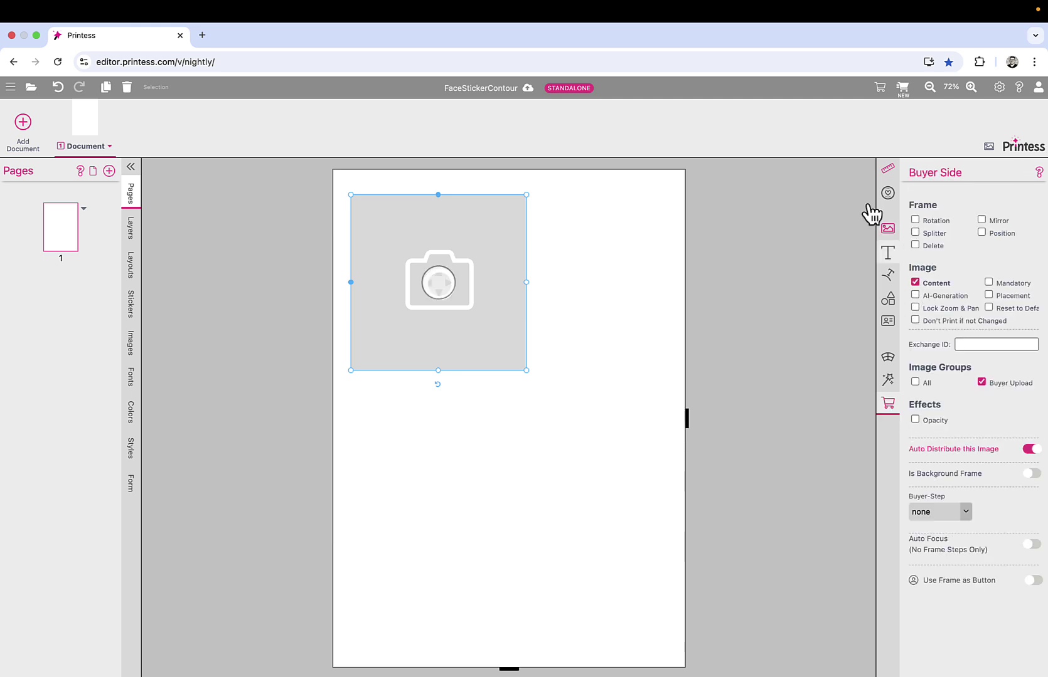
Test the face sticker in the buyer preview by uploading the smiling woman photo into the frame, then return to the editor
left_click(903, 87)
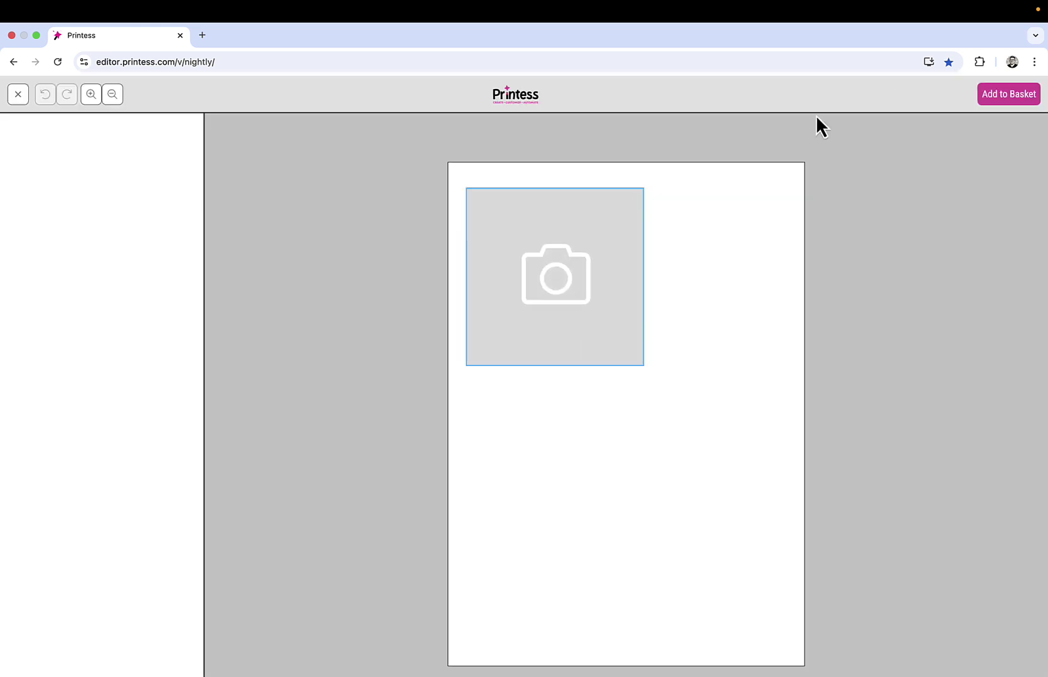
left_click(562, 297)
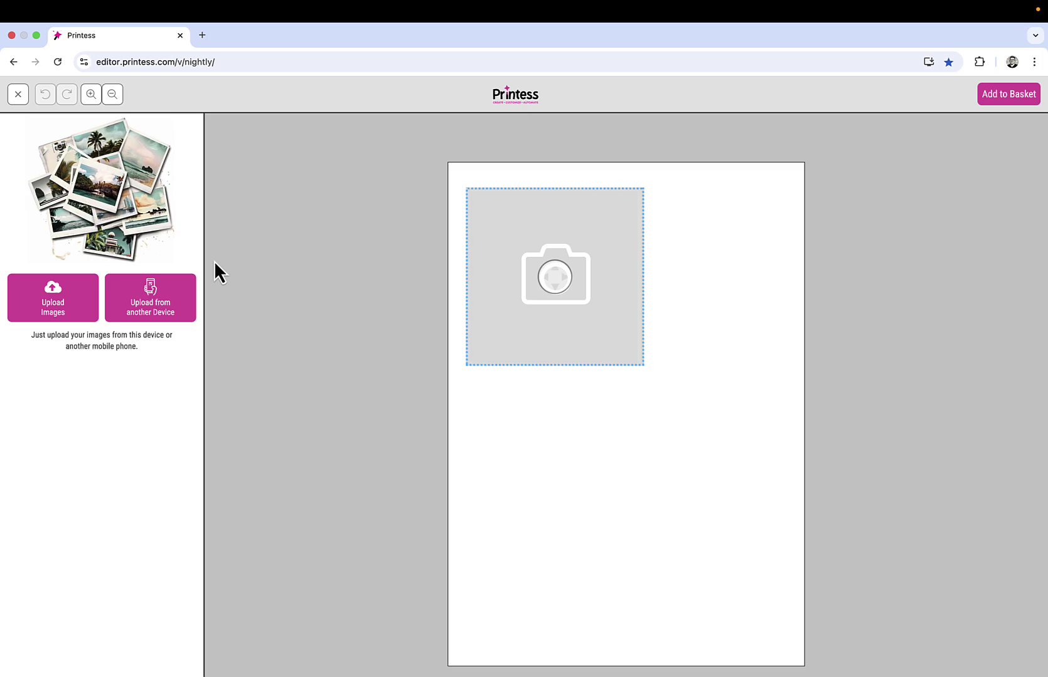
left_click(74, 283)
double_click(413, 342)
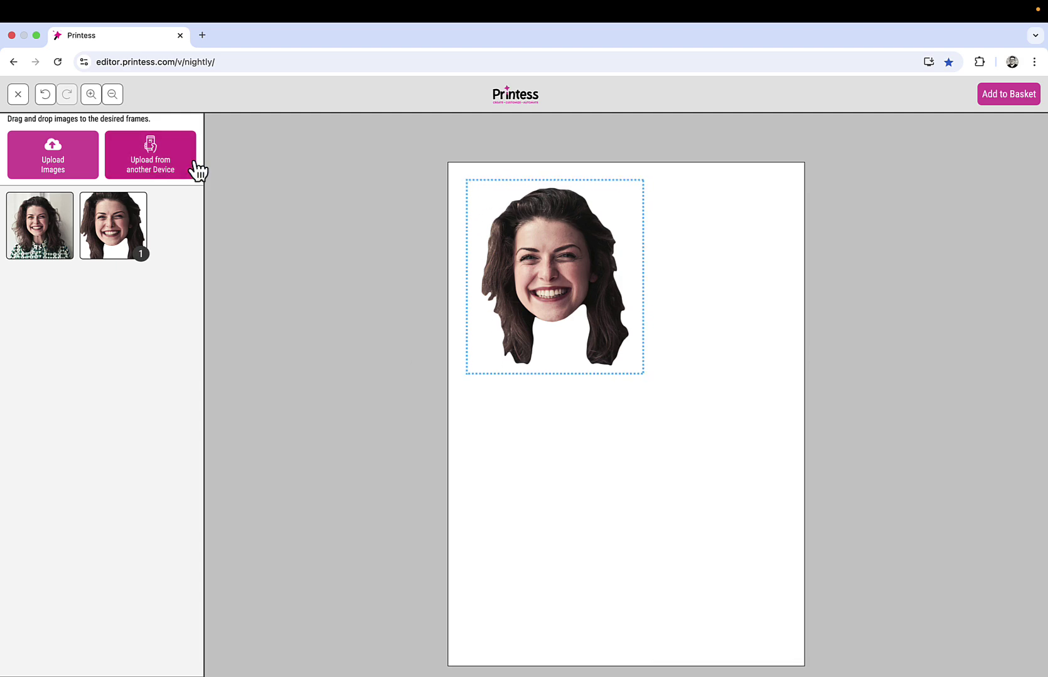
left_click(18, 95)
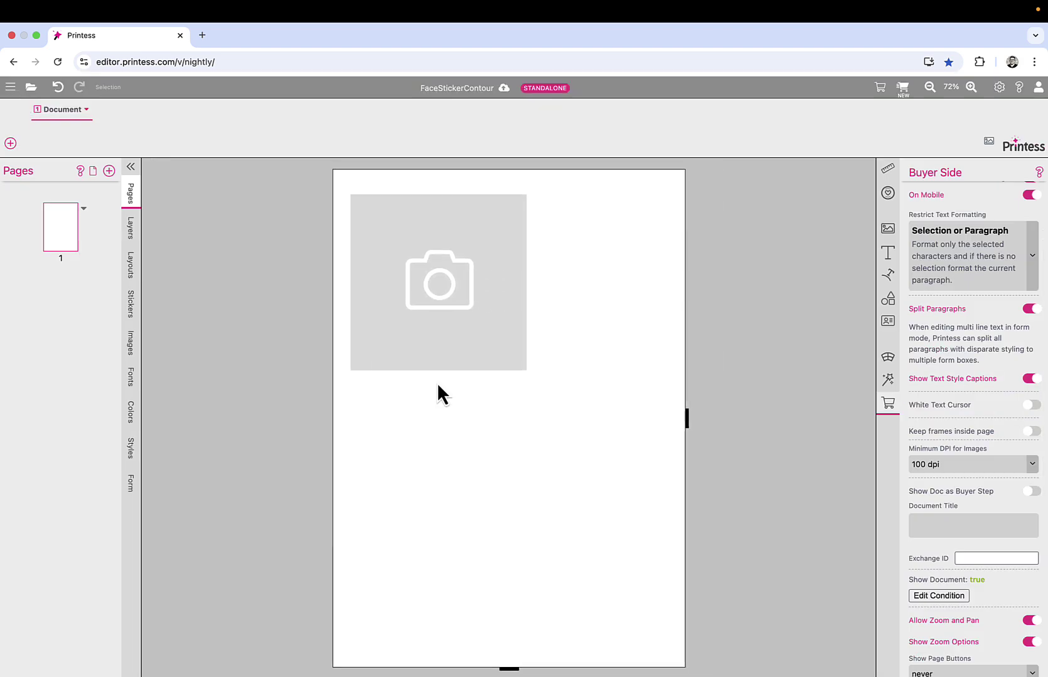
Set the document's paper color to Light pink
left_click(889, 171)
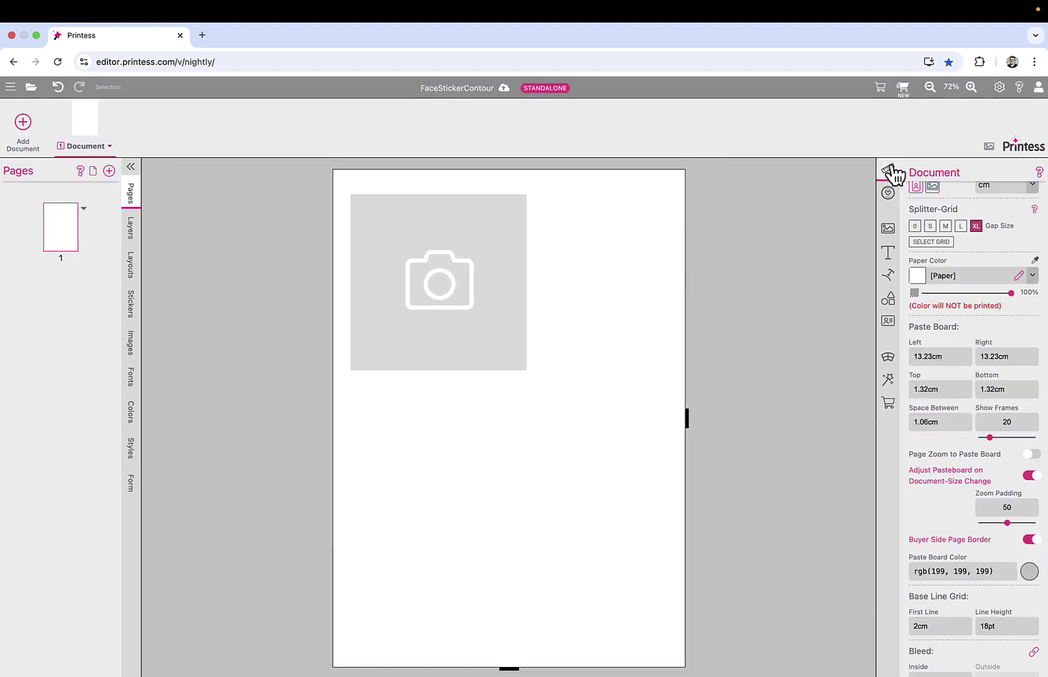
left_click(1032, 279)
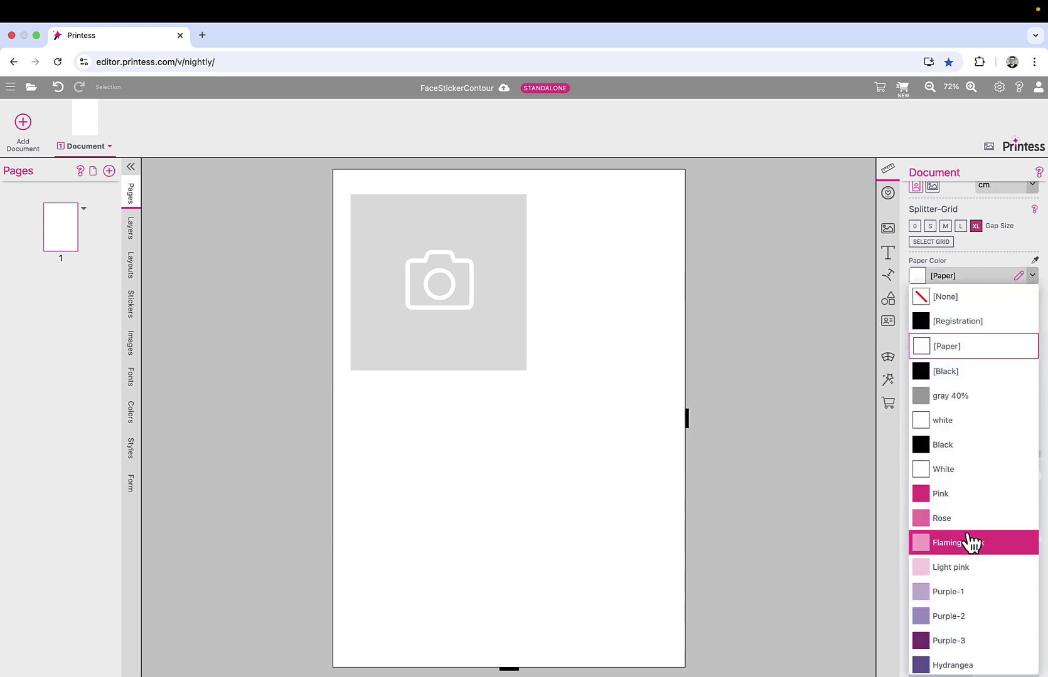
left_click(954, 566)
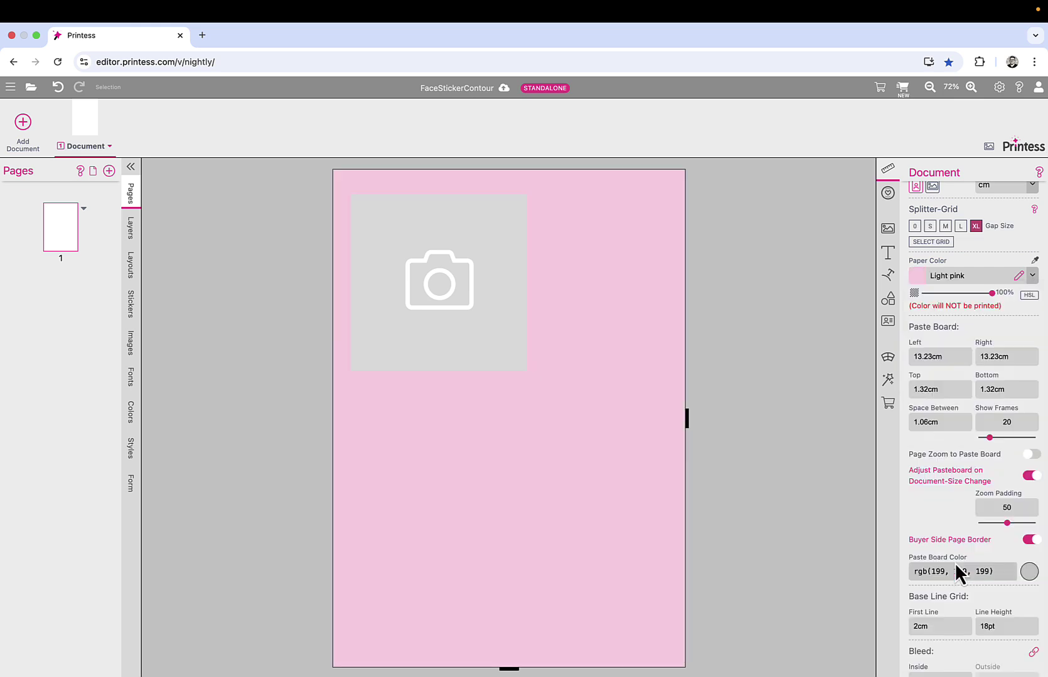
Upload the smiling woman photo in the buyer preview to check the sticker contour against the pink page, and close the preview
left_click(902, 87)
left_click(488, 308)
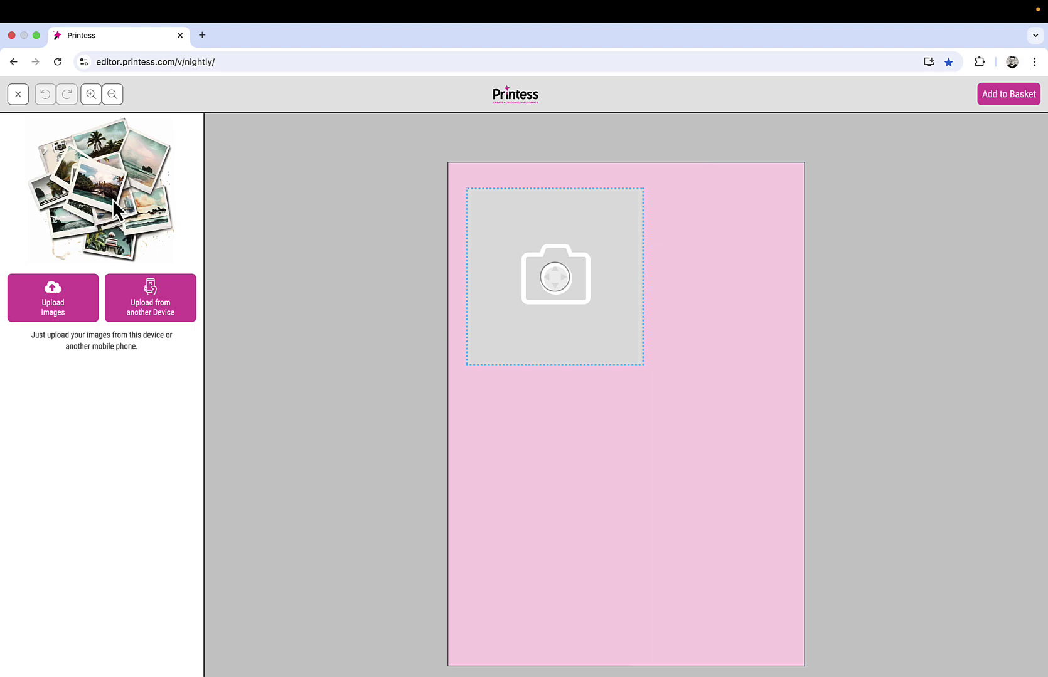
left_click(50, 307)
double_click(423, 341)
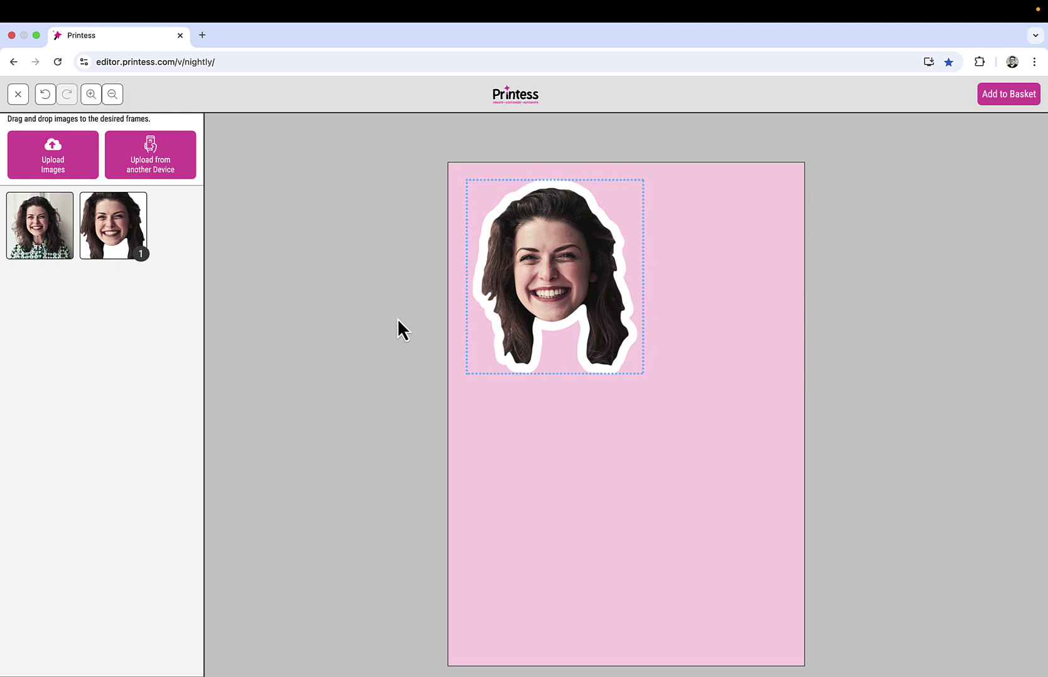
left_click(18, 96)
Add a square shape feature to the image frame and set its shape color to Apple green
left_click(442, 326)
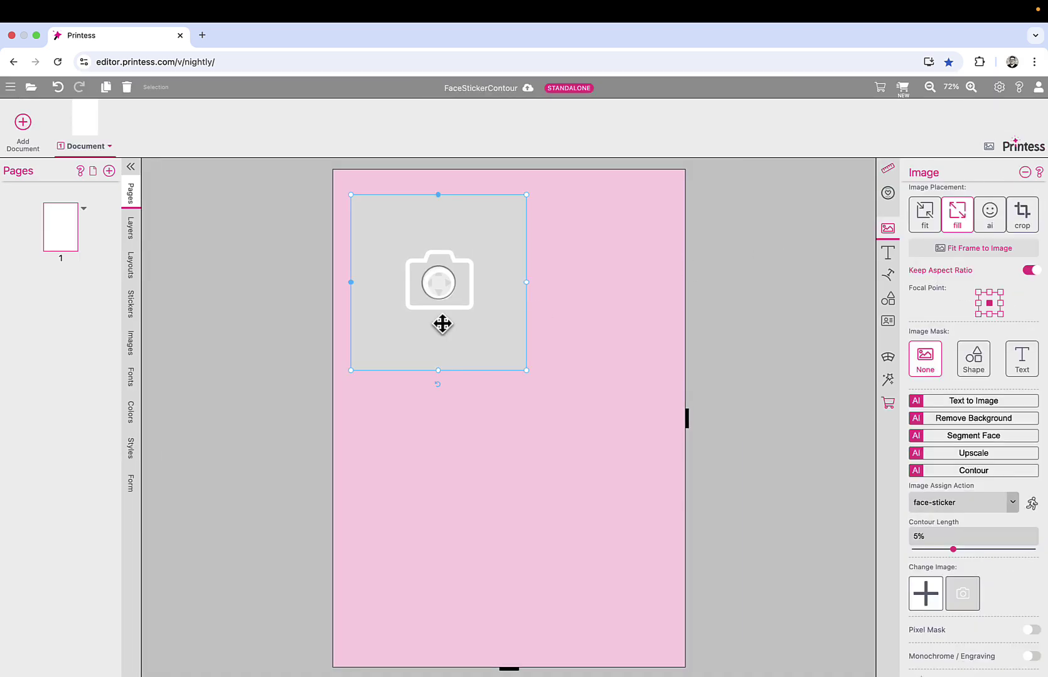
left_click(890, 302)
left_click(922, 274)
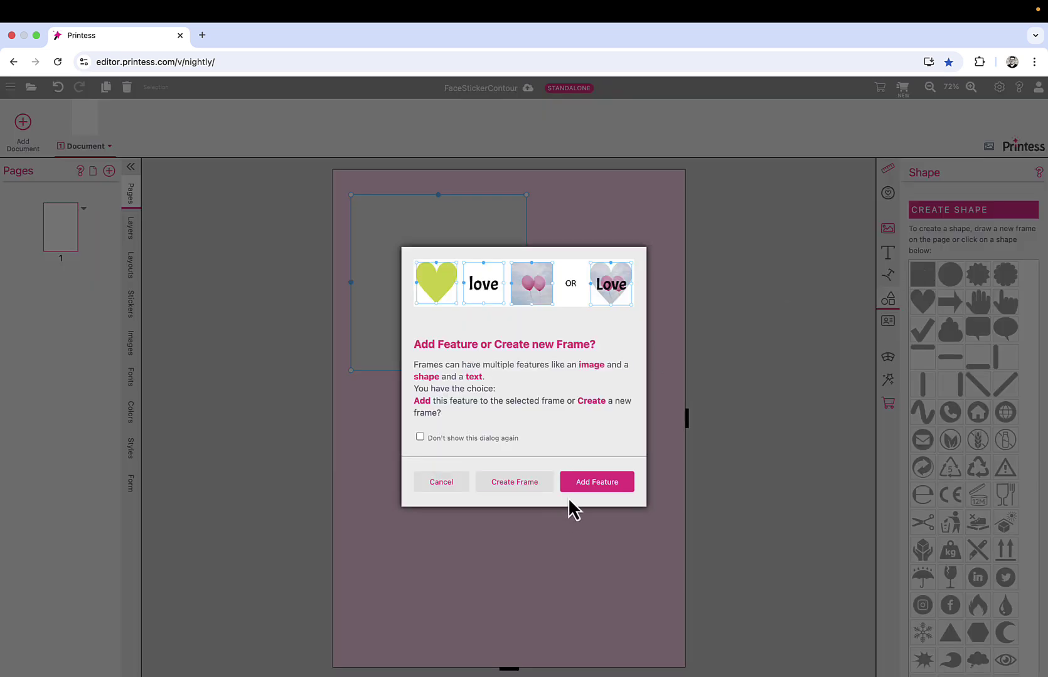
left_click(598, 487)
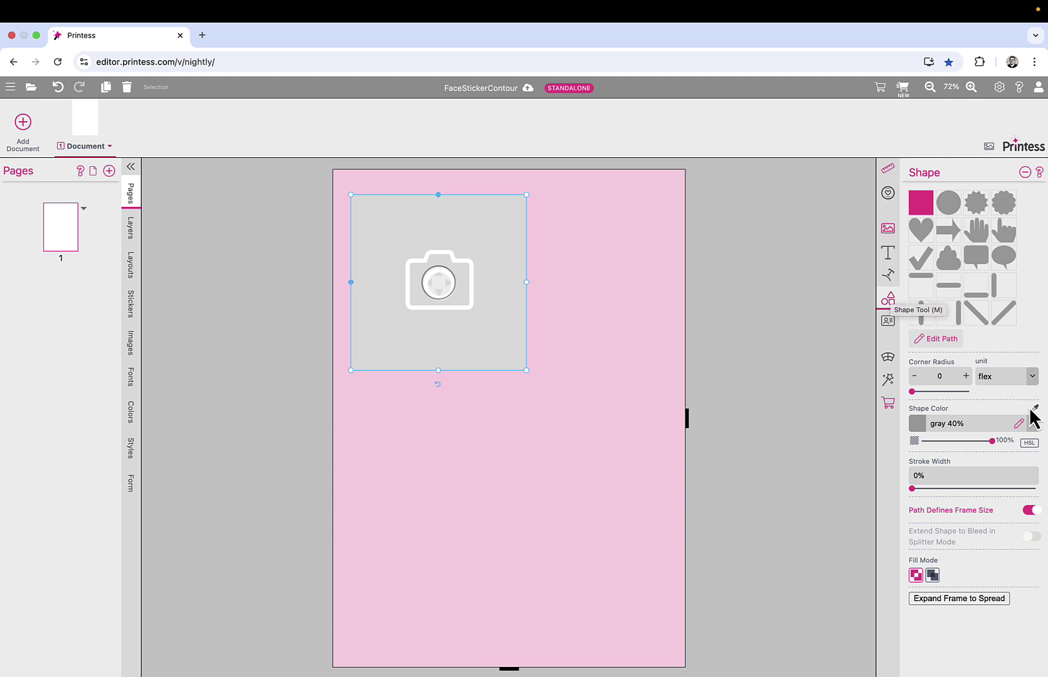
left_click(1032, 424)
scroll(977, 361, "down", 8)
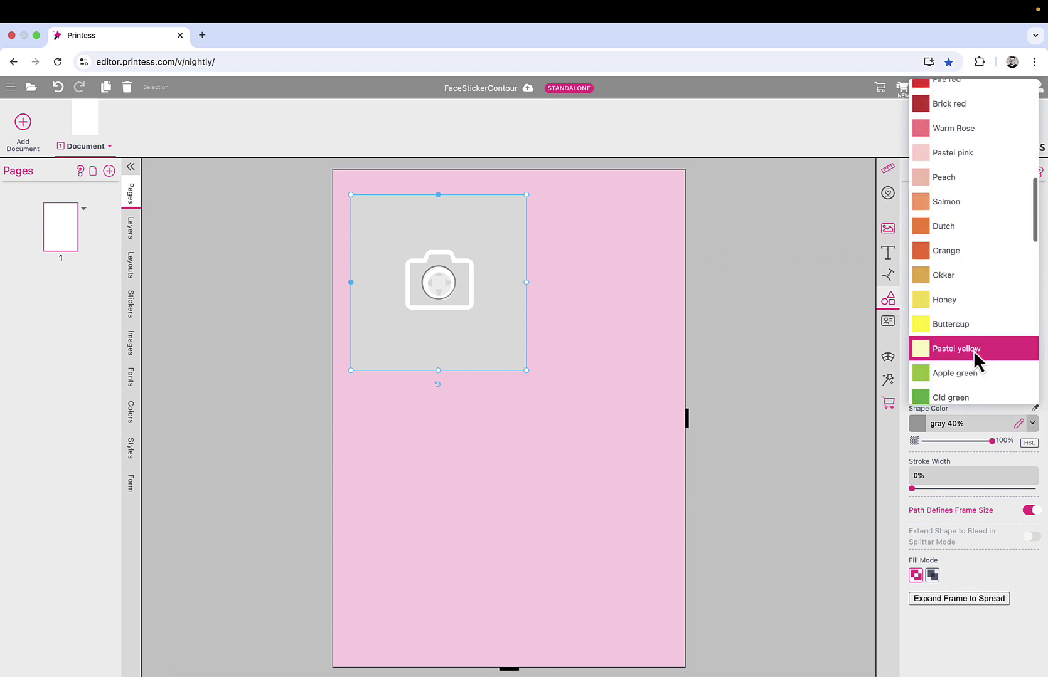
left_click(973, 353)
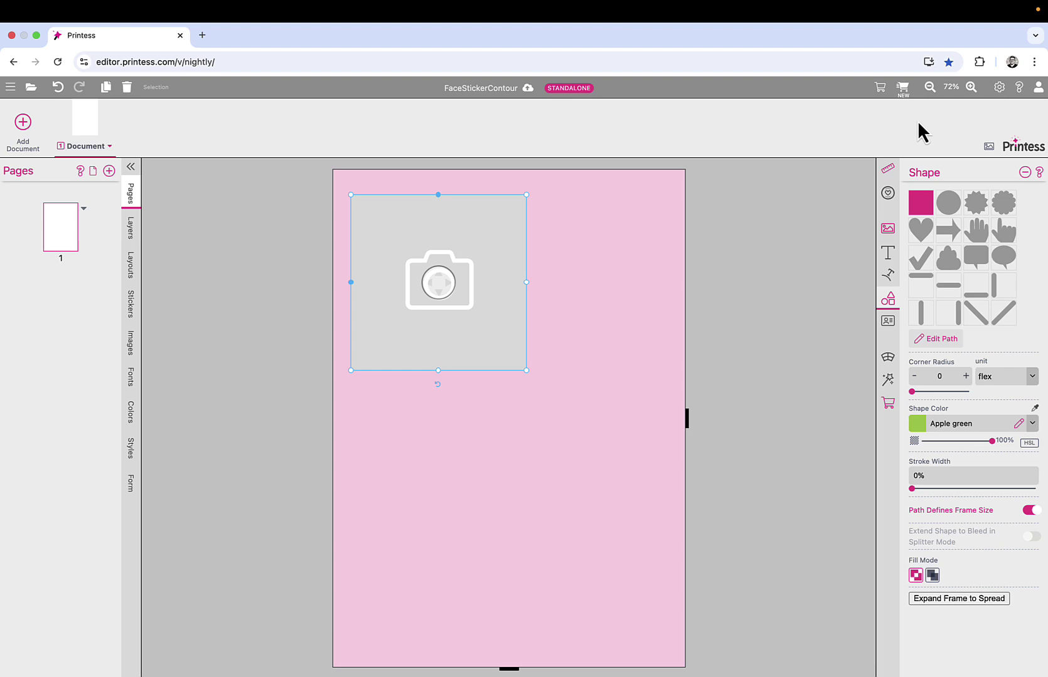
Check the green sticker contour in the buyer preview by uploading the smiling woman photo, and exit the preview
left_click(904, 89)
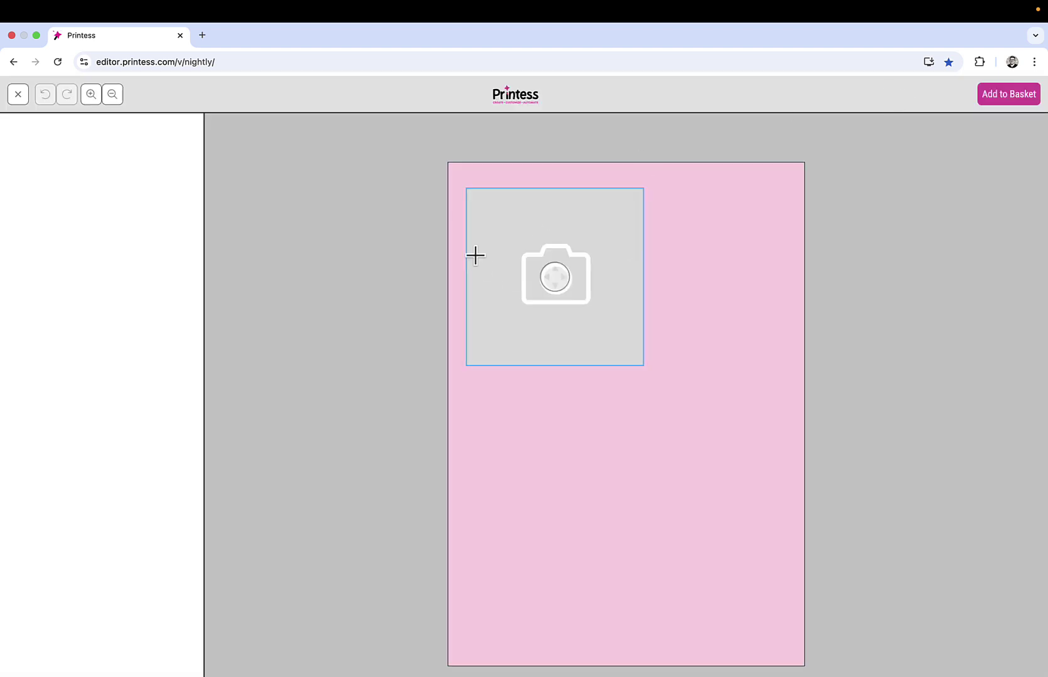
left_click(475, 257)
left_click(59, 315)
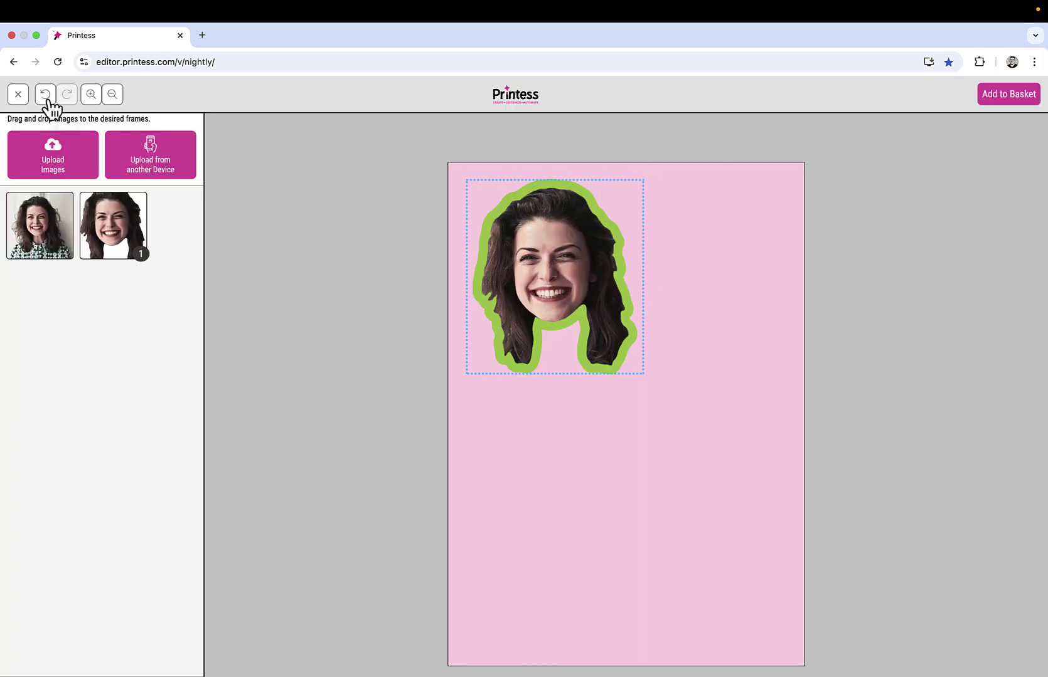
left_click(18, 95)
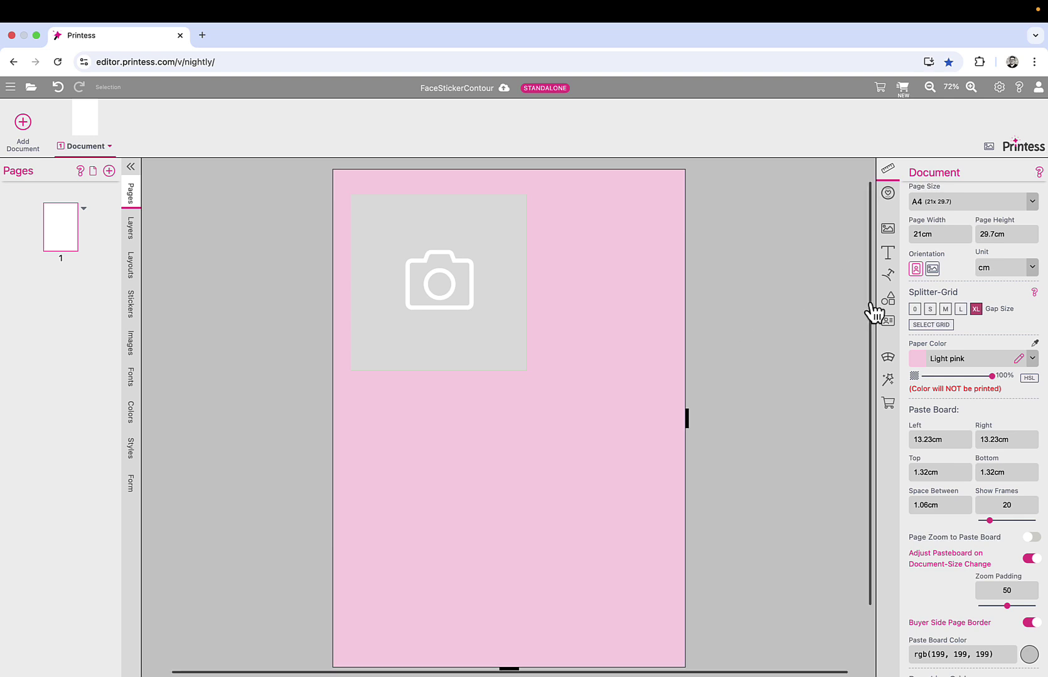
Create a second placeholder image frame on the lower half of the page and let buyers edit its content
left_click(888, 229)
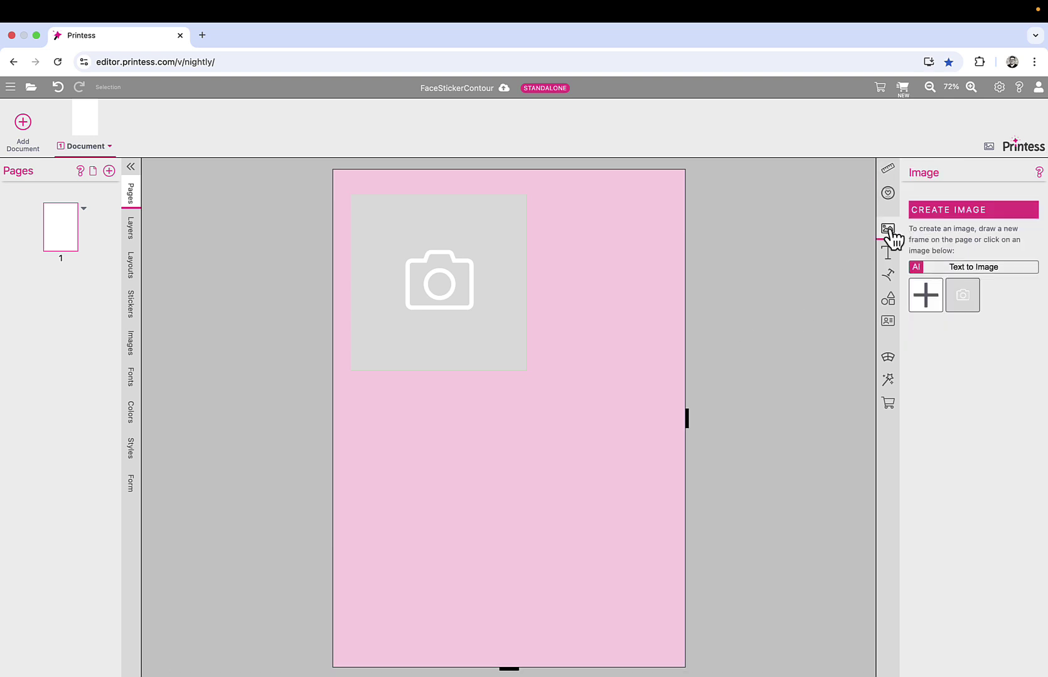
left_click(964, 296)
left_click_drag(446, 261, 479, 492)
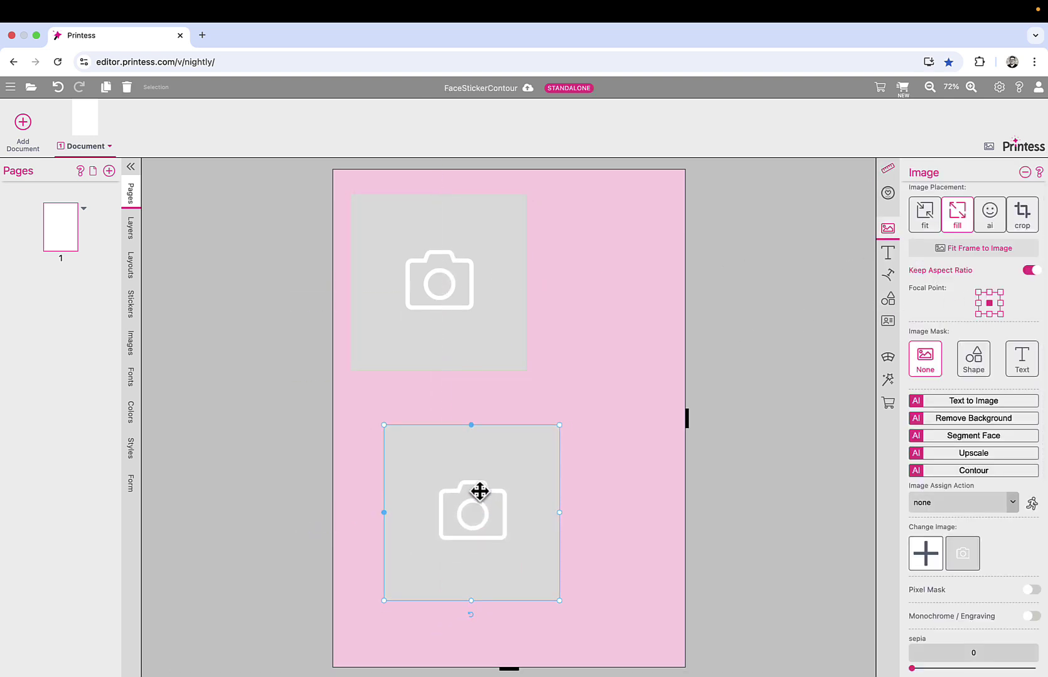
left_click(888, 405)
left_click(915, 283)
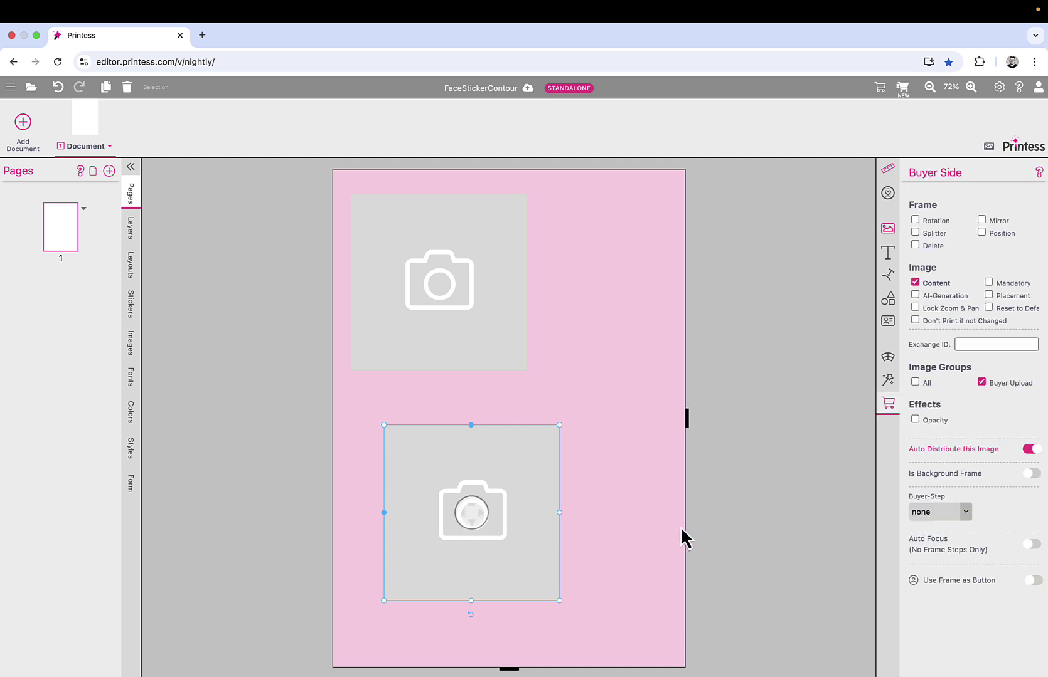
Upload WomanSmiling3.jpg from the computer to the template's images
left_click(130, 344)
left_click(109, 173)
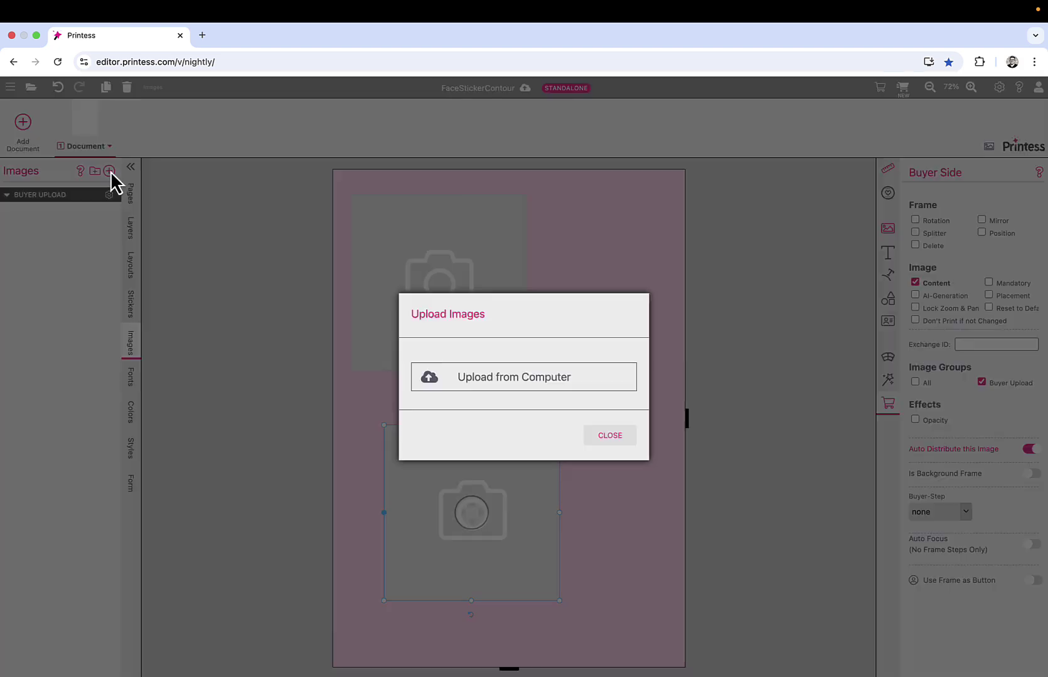
left_click(532, 382)
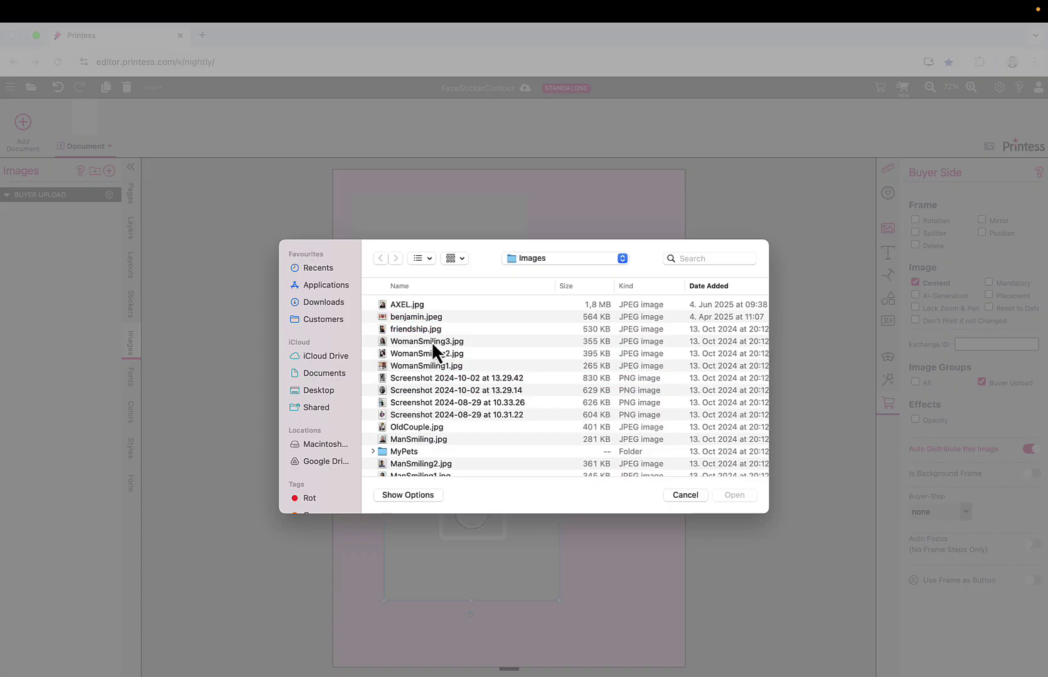
double_click(438, 349)
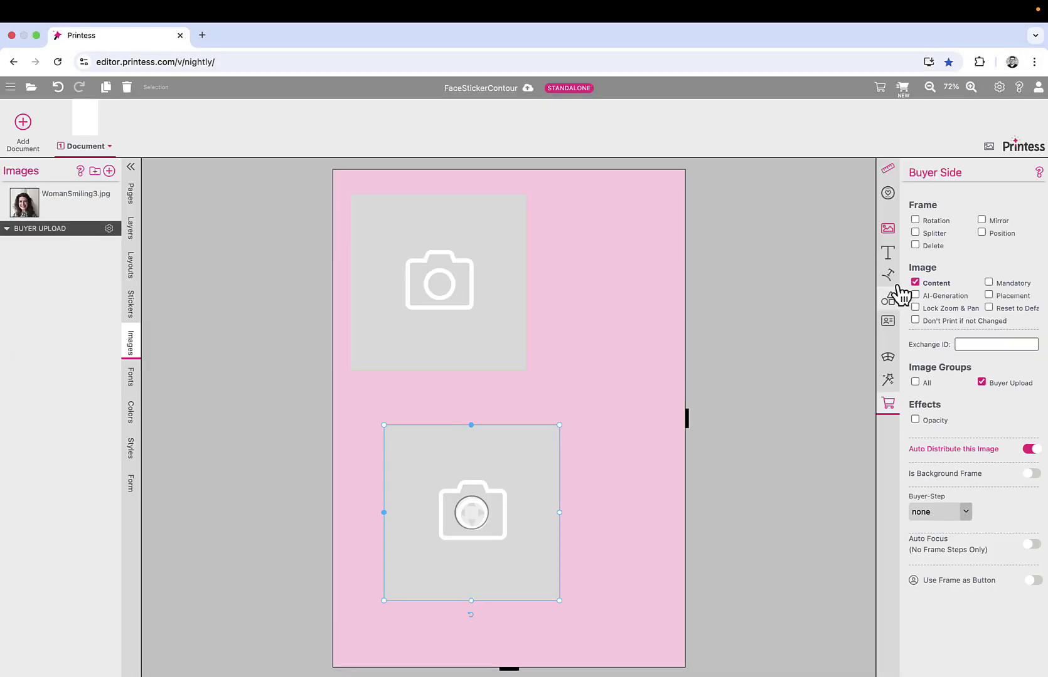
Assign WomanSmiling3.jpg to the lower frame, set its image assign action to face-sticker and run that action
left_click(888, 231)
left_click(1002, 564)
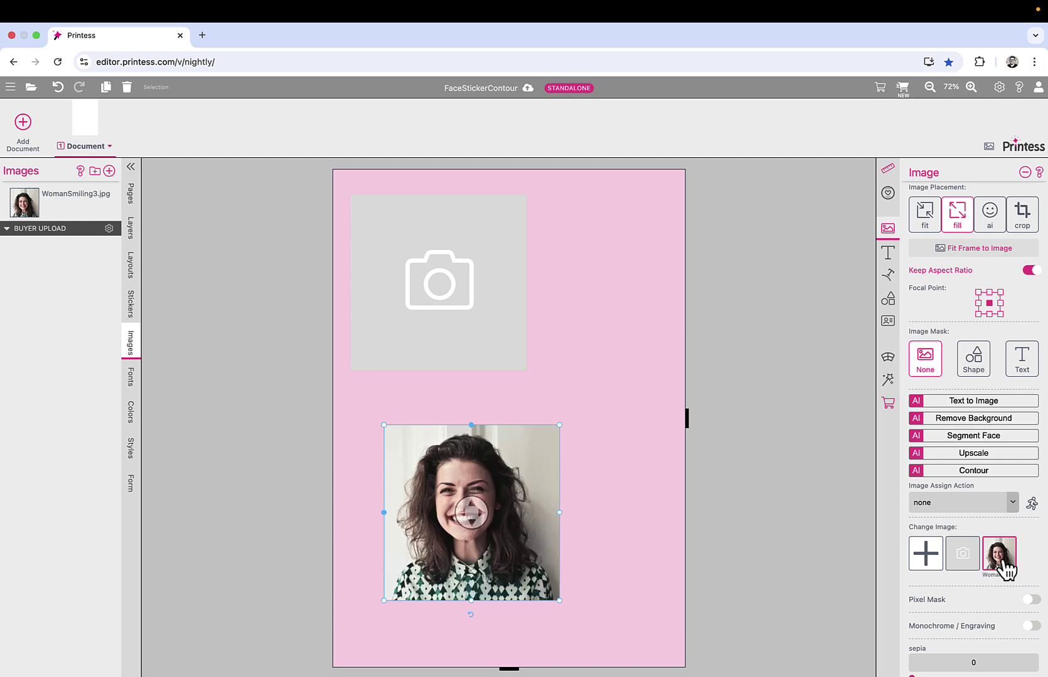
left_click(1011, 507)
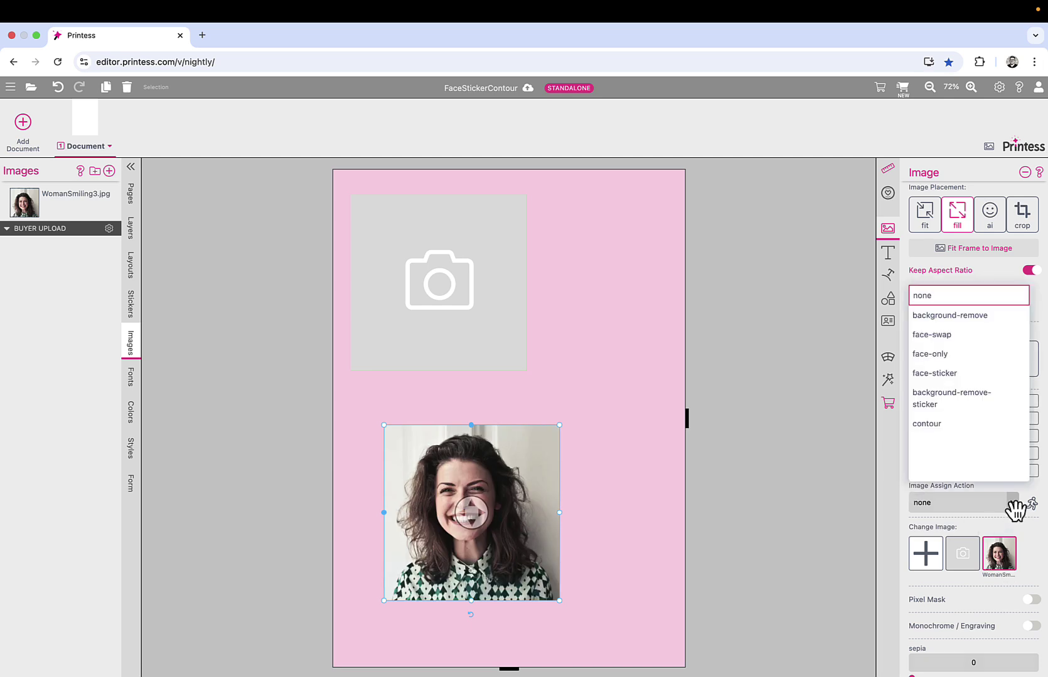
left_click(972, 373)
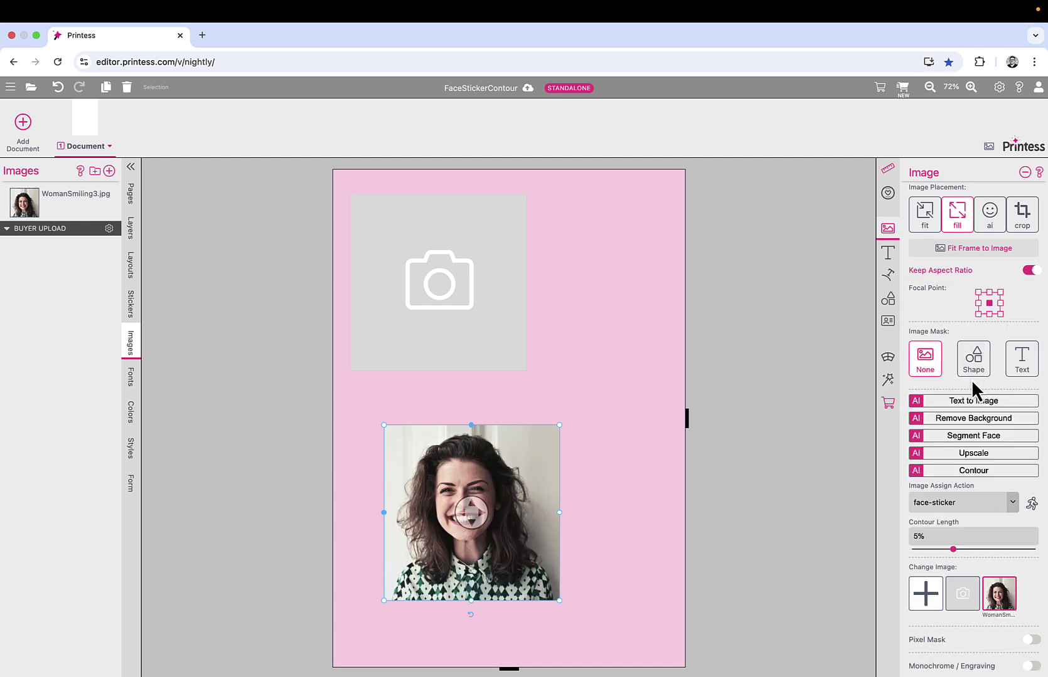
left_click(1032, 506)
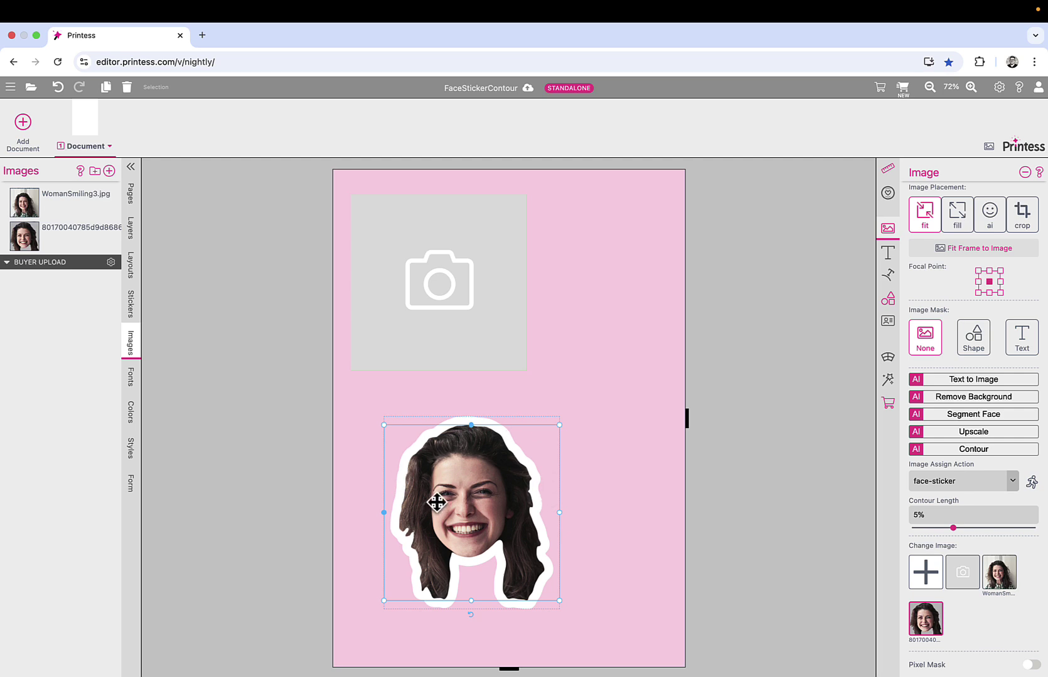
Compare the upper frame with the lower sticker frame, and delete the lower frame
left_click(493, 308)
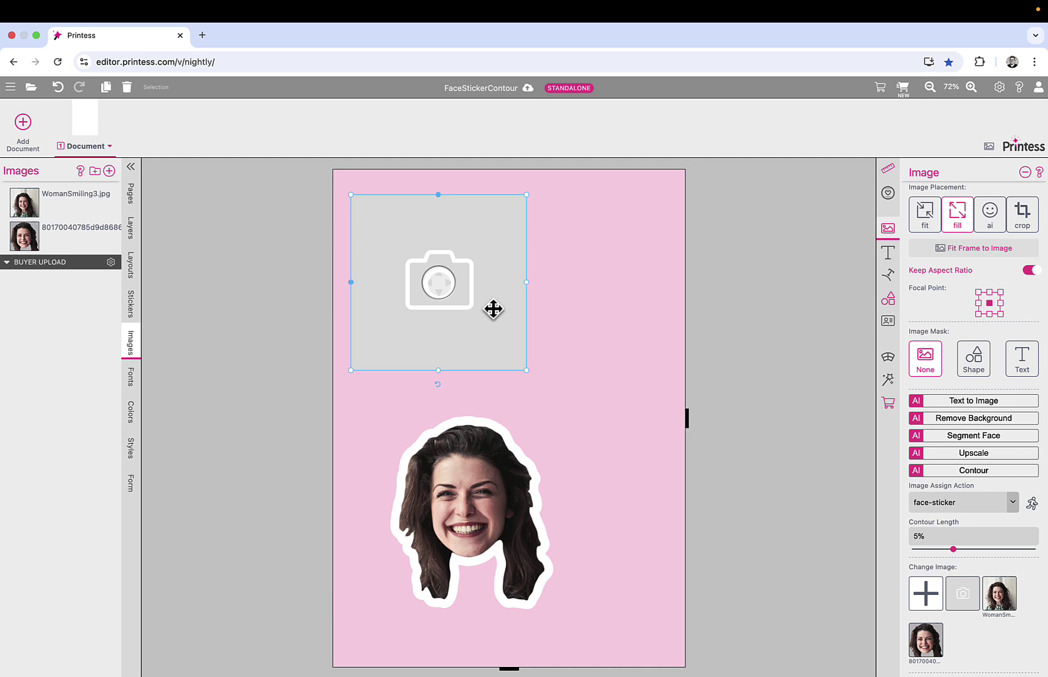
left_click(503, 507)
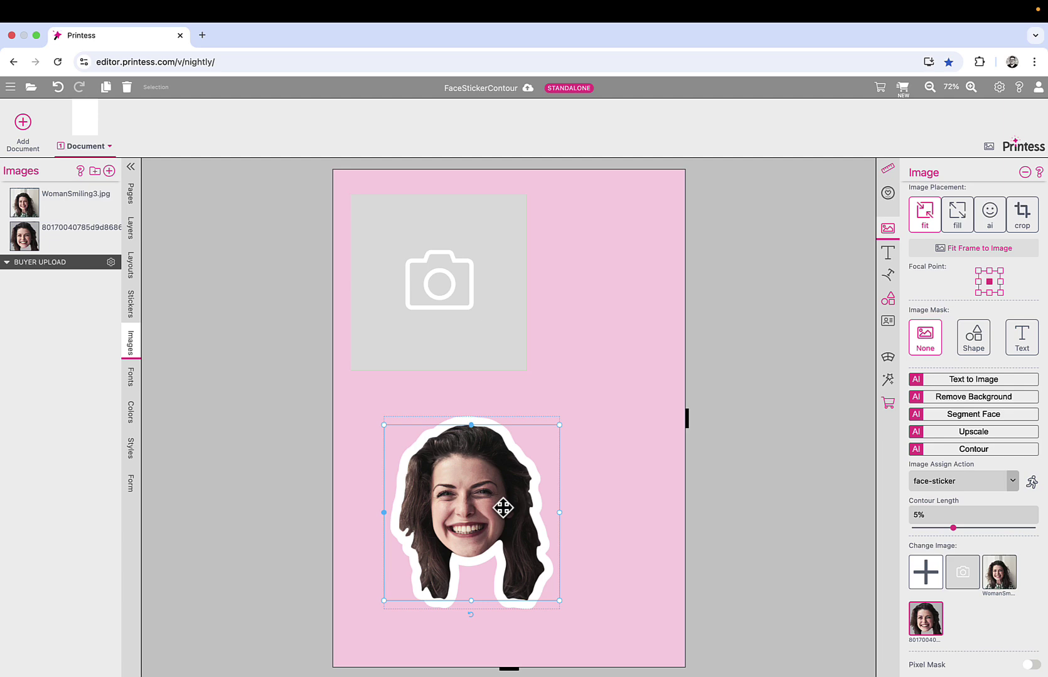
key("Delete")
With the placeholder image frame selected, create a new template style named ShapeColor
left_click(476, 291)
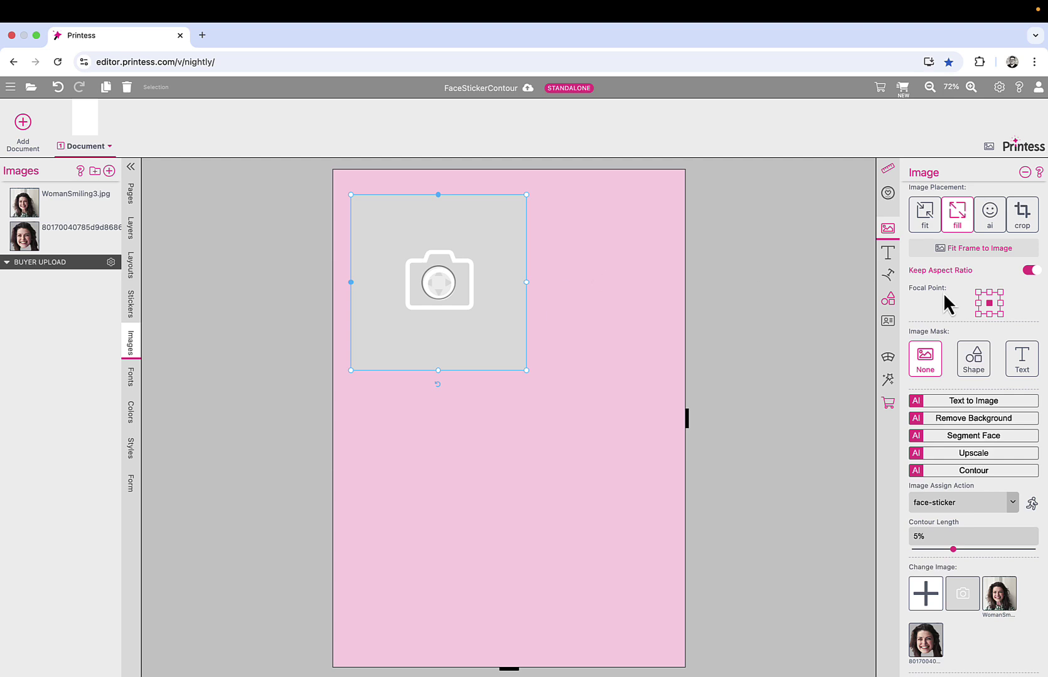
left_click(888, 300)
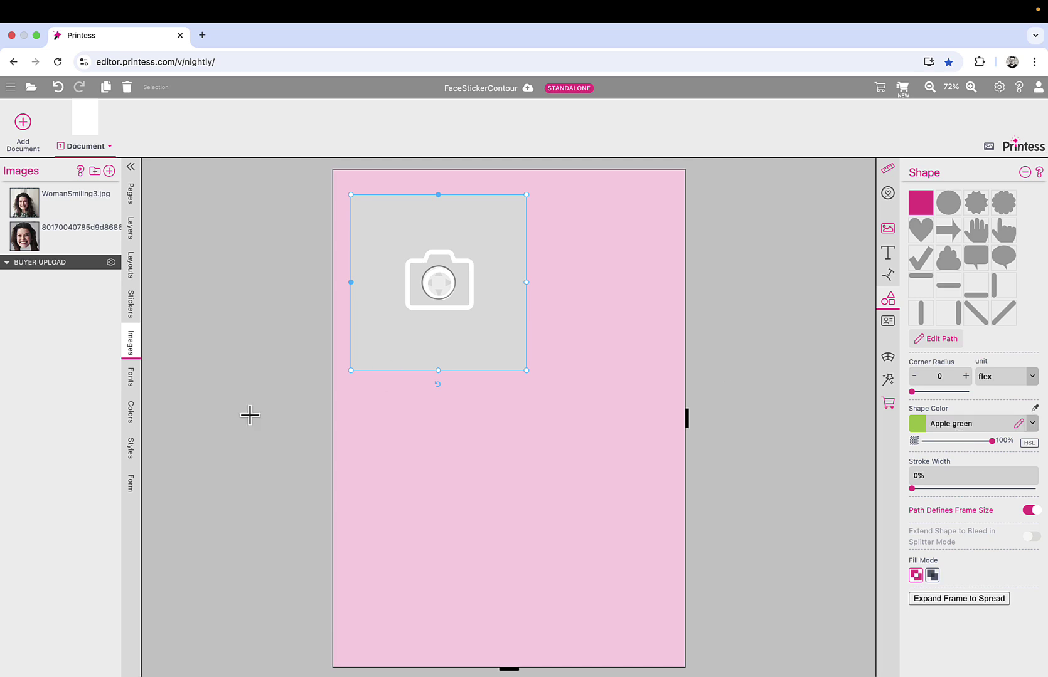
left_click(132, 455)
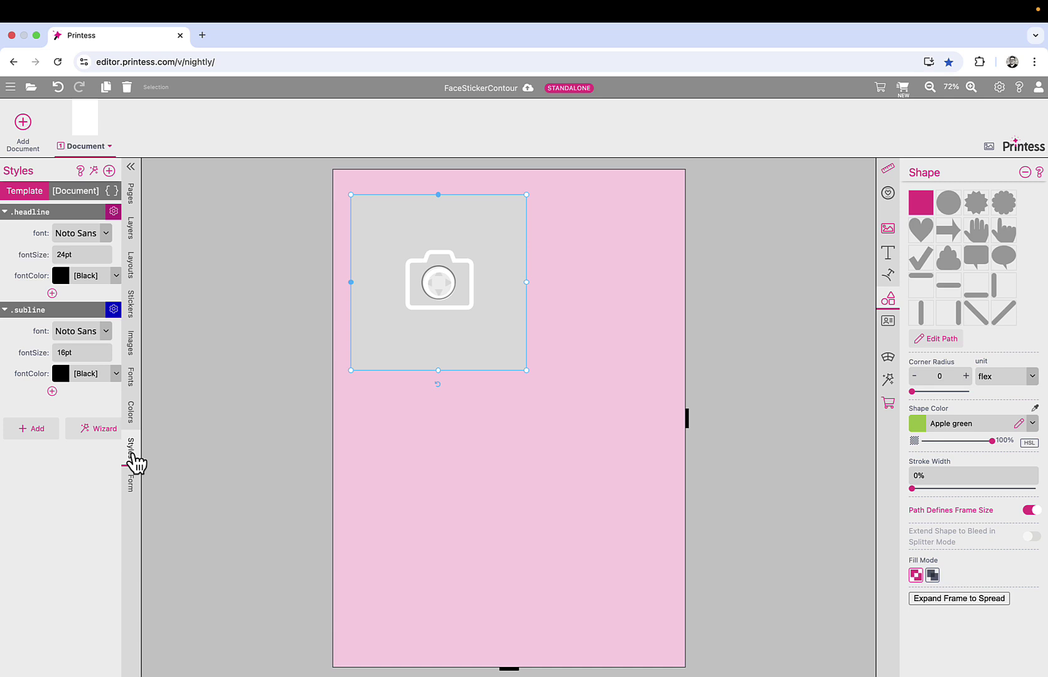
left_click(7, 309)
left_click(9, 215)
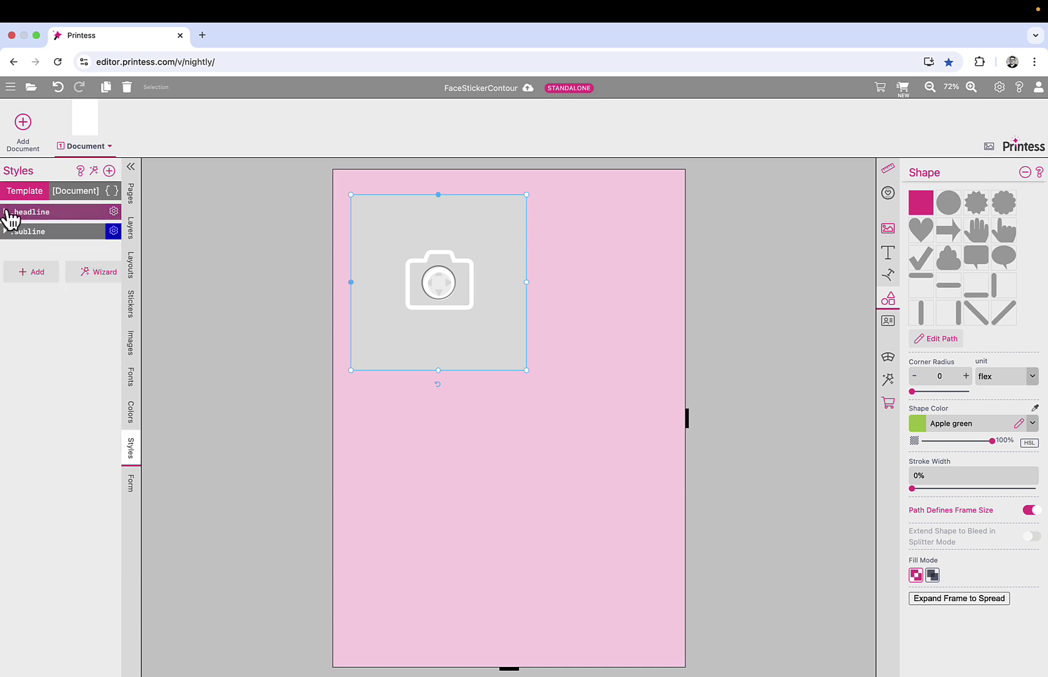
left_click(109, 171)
type("ShapeC")
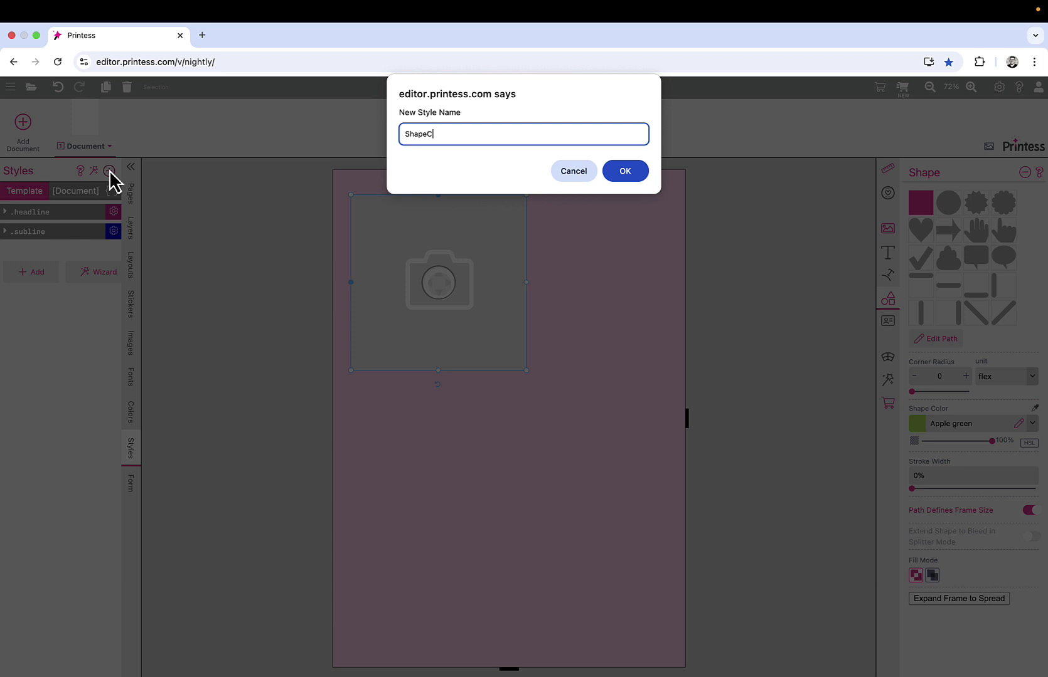
type("olor")
left_click(626, 170)
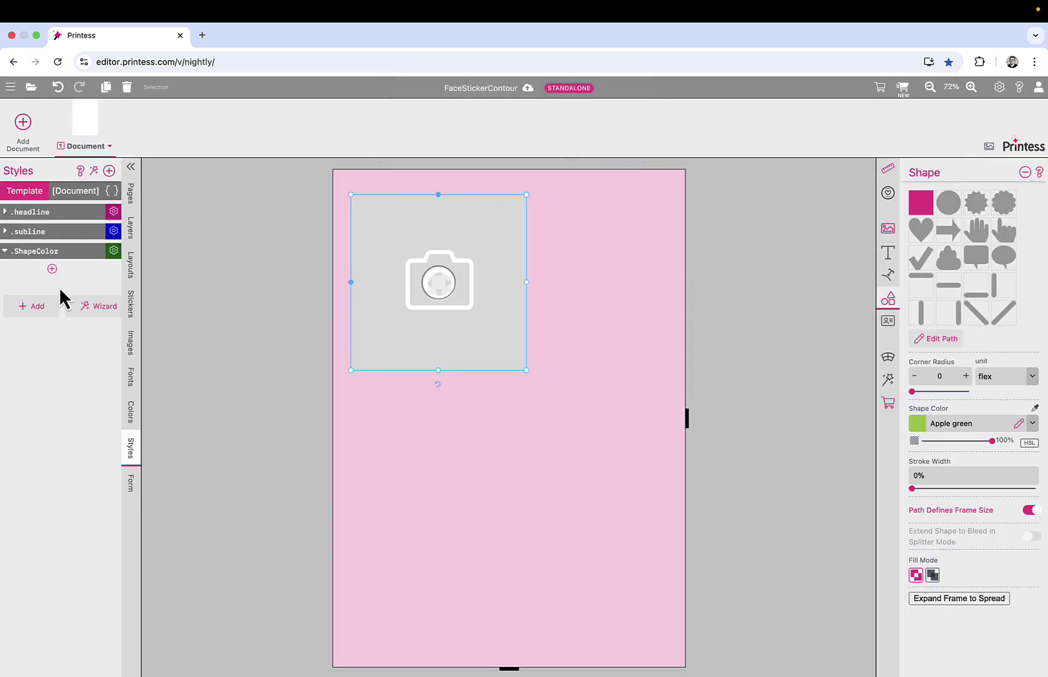
Add the shape property fillColor to the ShapeColor style
left_click(52, 270)
mouse_move(126, 411)
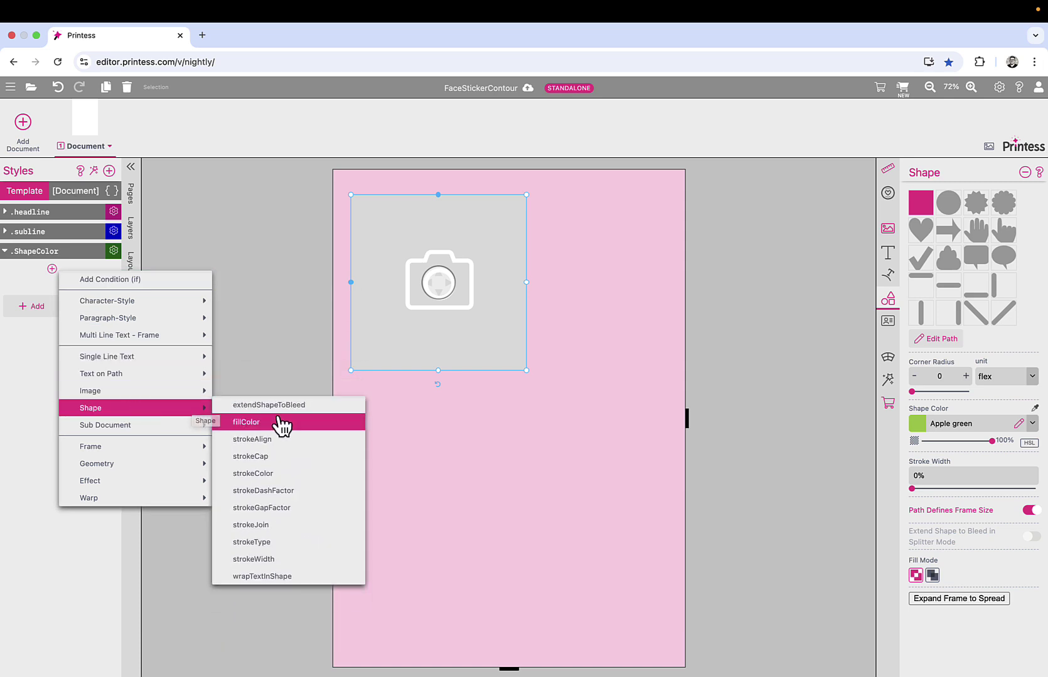
left_click(276, 422)
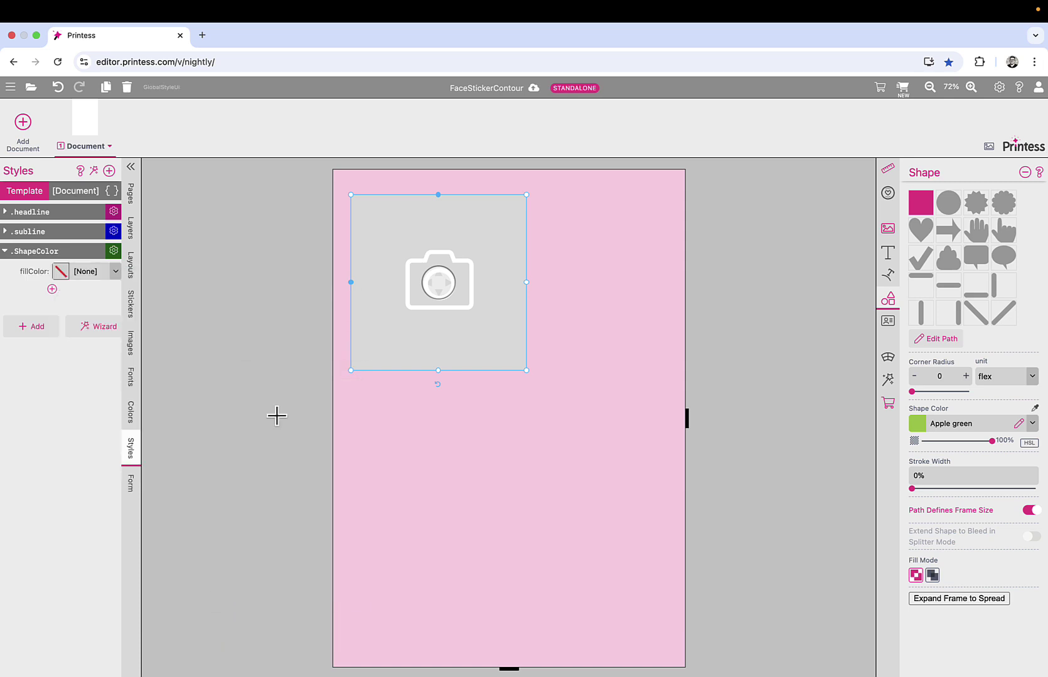
Add a template form field of type Color named color and set its value to Dutch
left_click(132, 484)
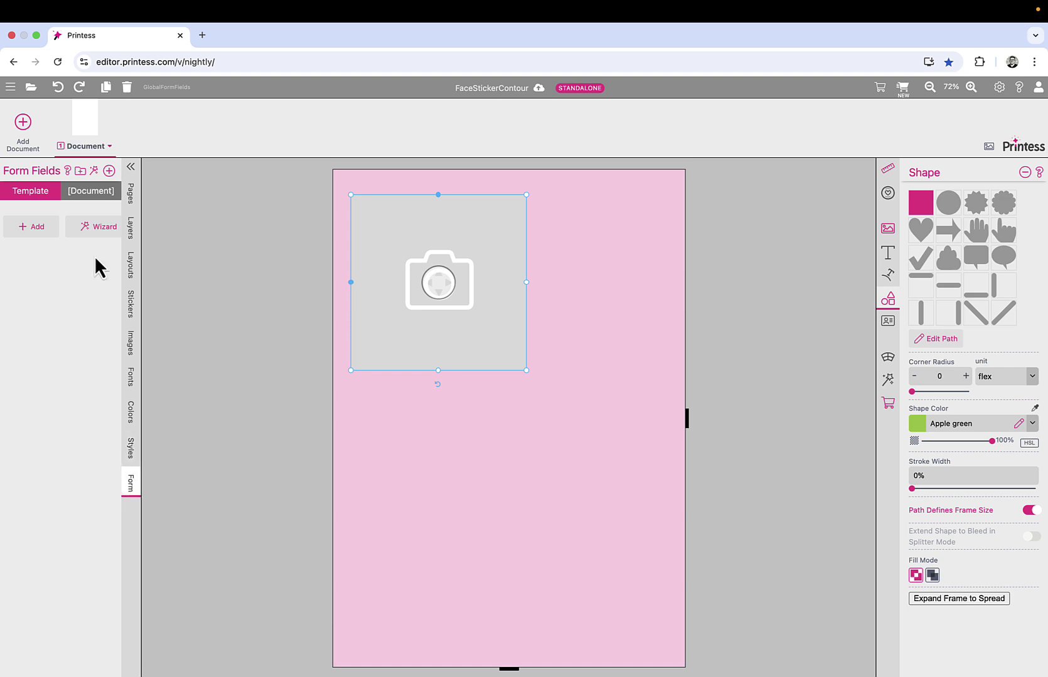
left_click(109, 171)
left_click(629, 309)
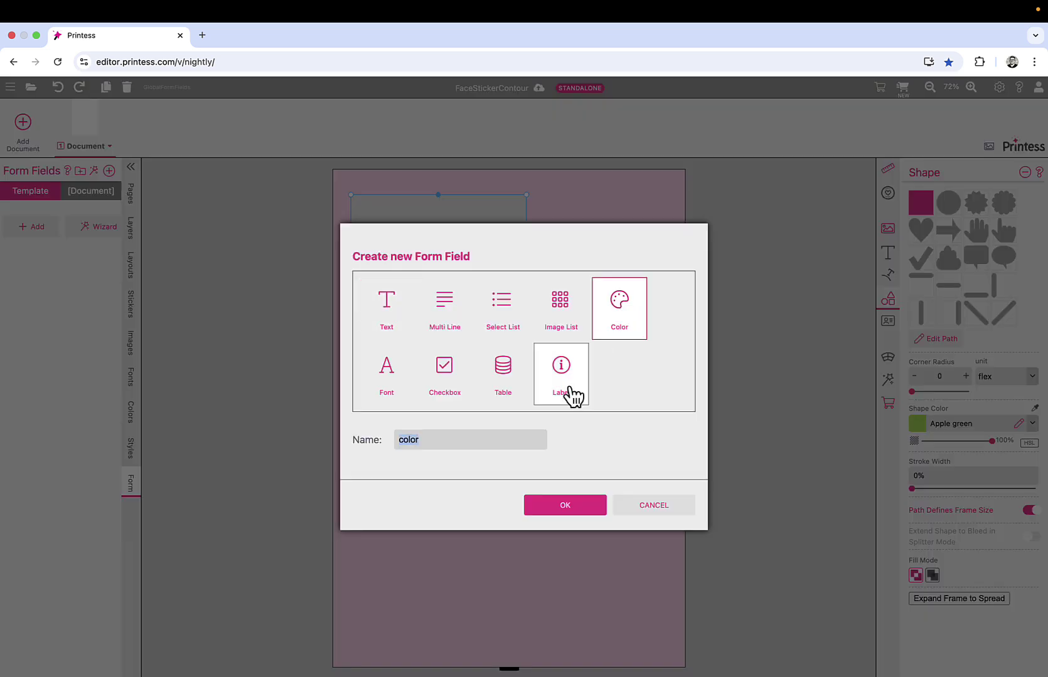
left_click(567, 506)
left_click(113, 225)
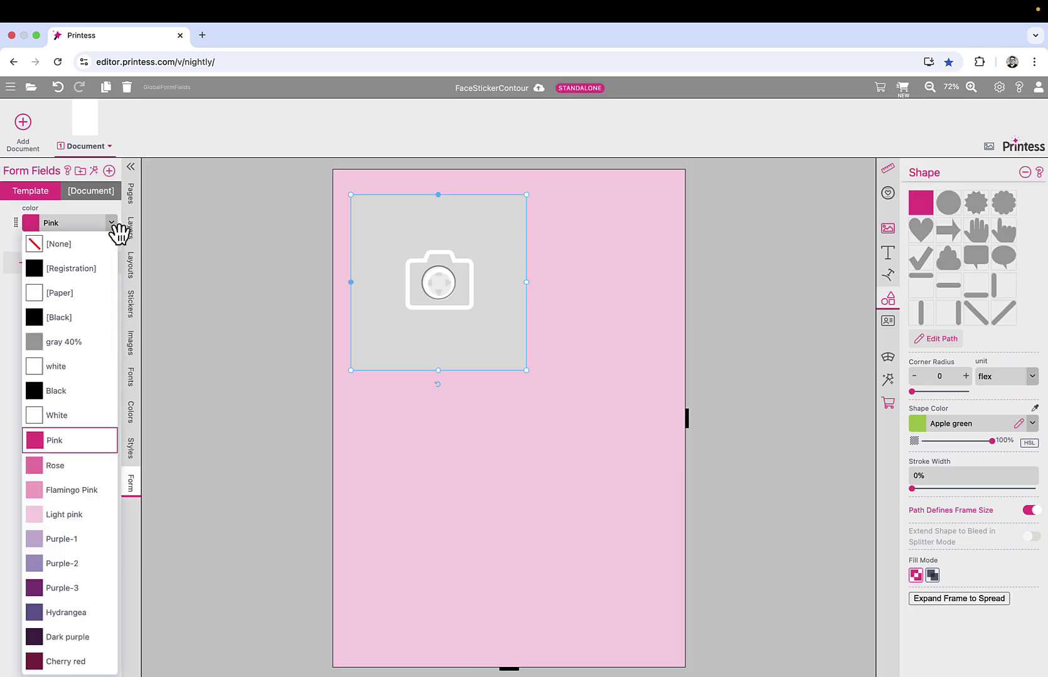
scroll(110, 605, "down", 8)
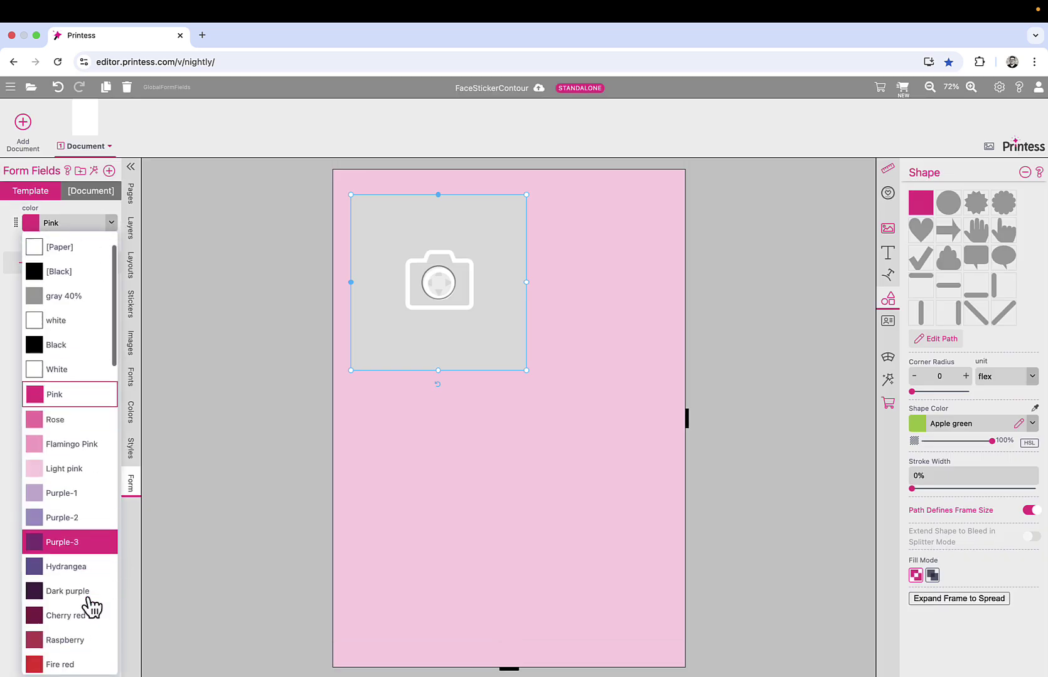
left_click(88, 618)
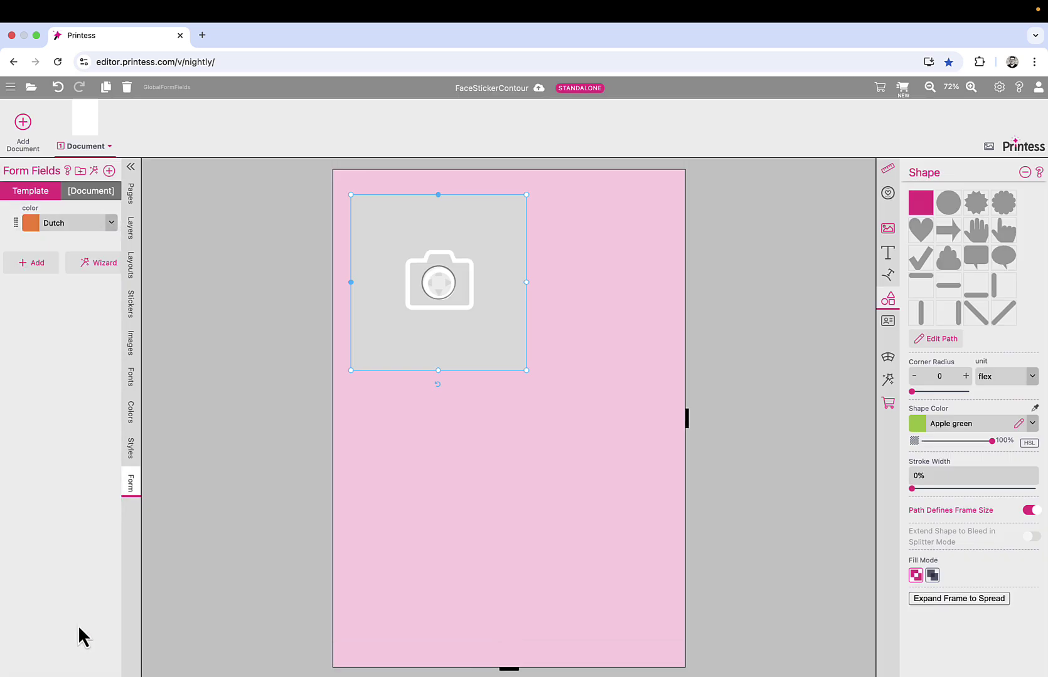
Bind the fillColor of the ShapeColor style to the form field form.color
left_click(131, 449)
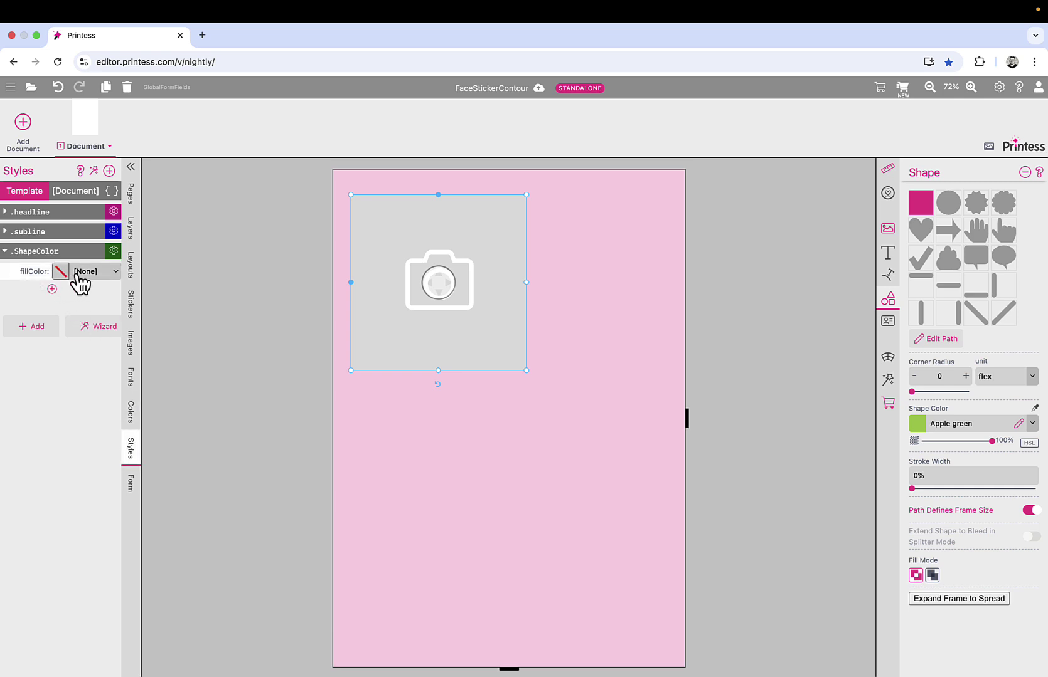
left_click(5, 269)
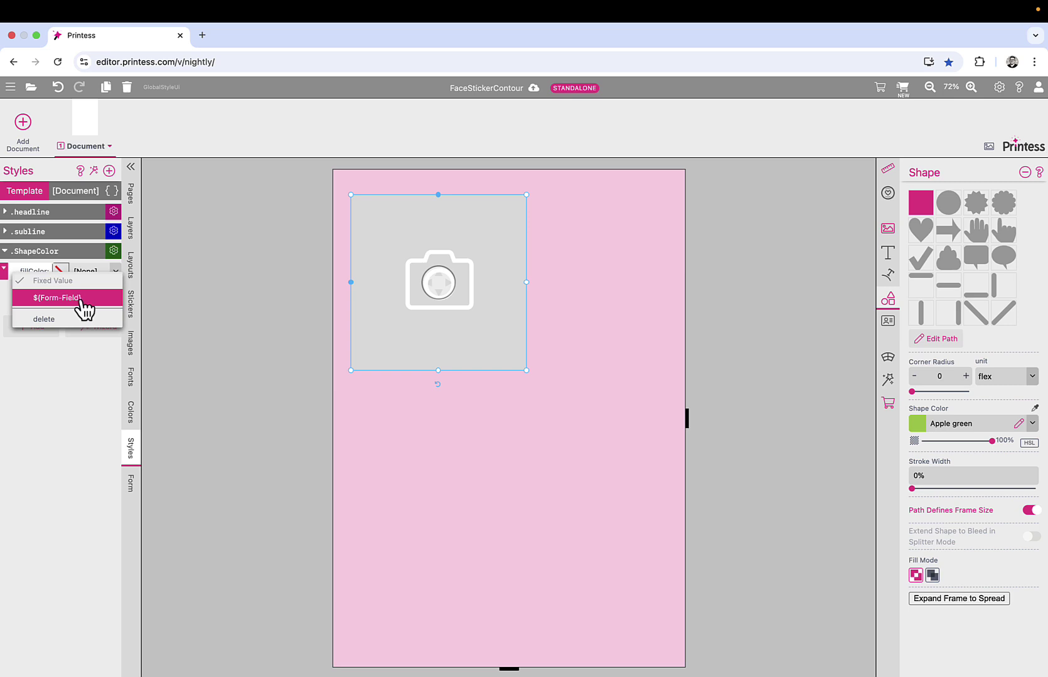
left_click(82, 300)
left_click(88, 289)
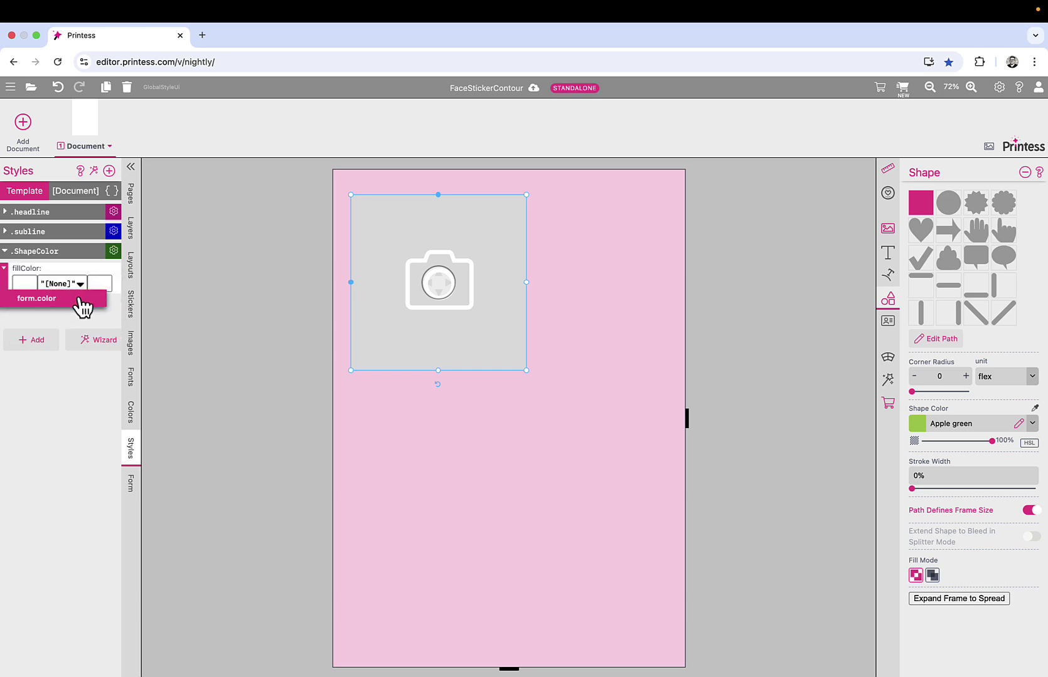
left_click(82, 307)
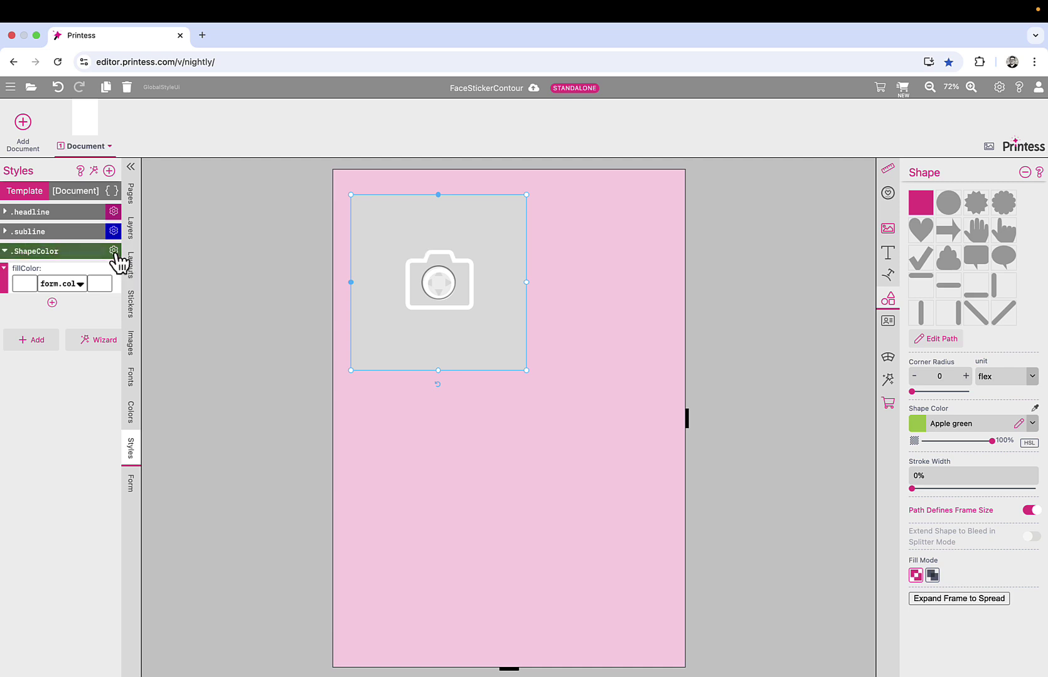
Assign the ShapeColor style to the placeholder image frame and let buyers edit the frame's shape color
left_click(115, 252)
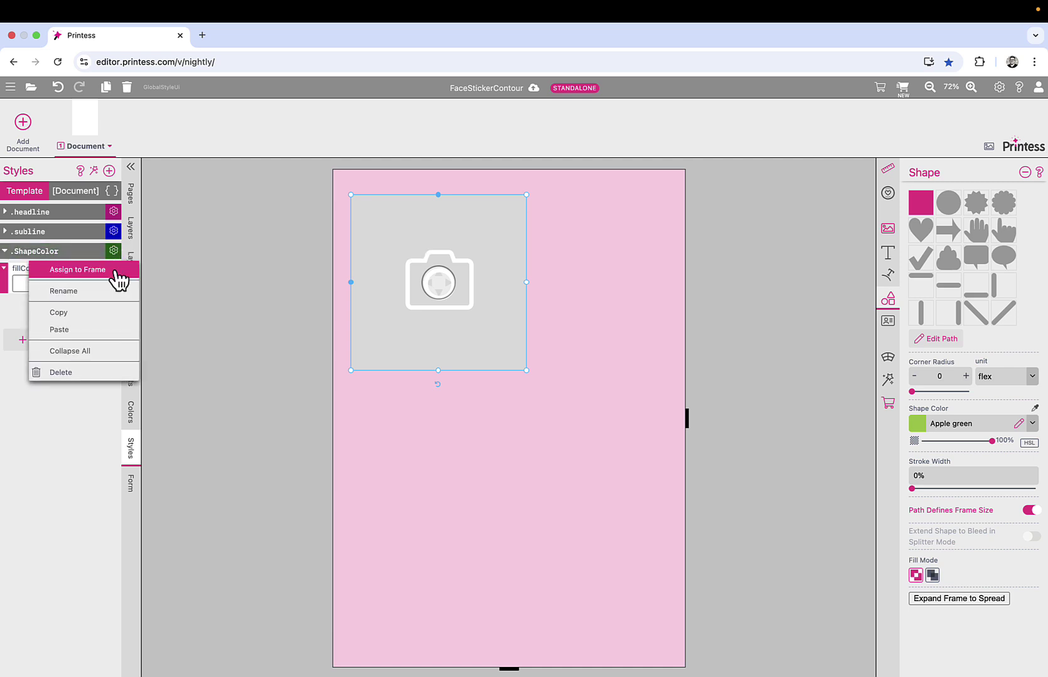
left_click(115, 272)
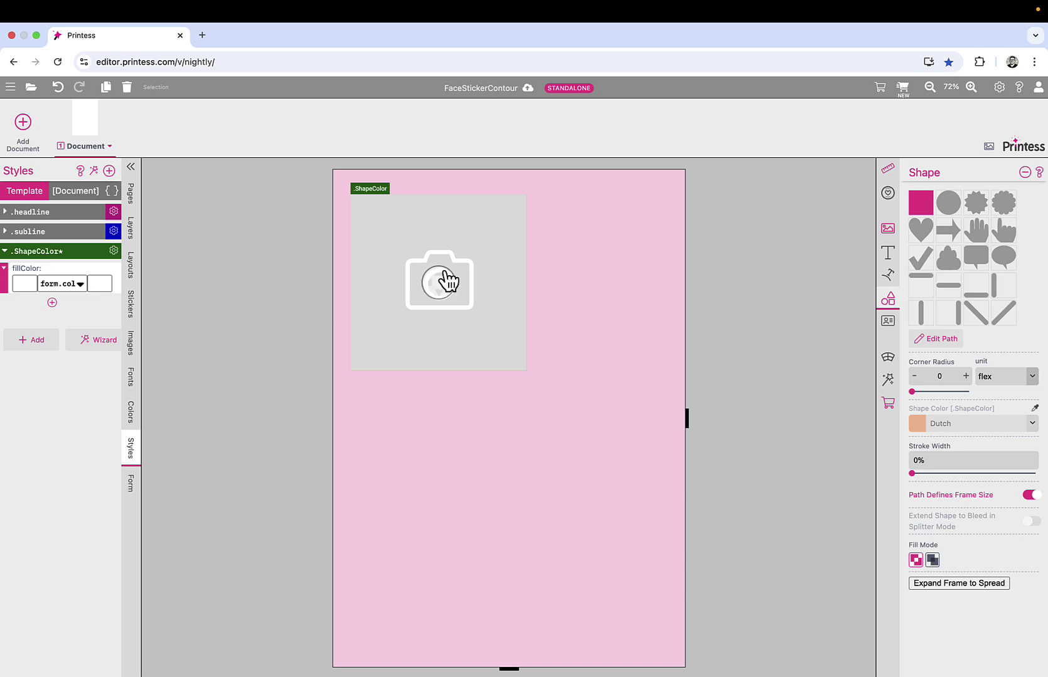
left_click(1000, 87)
left_click(376, 194)
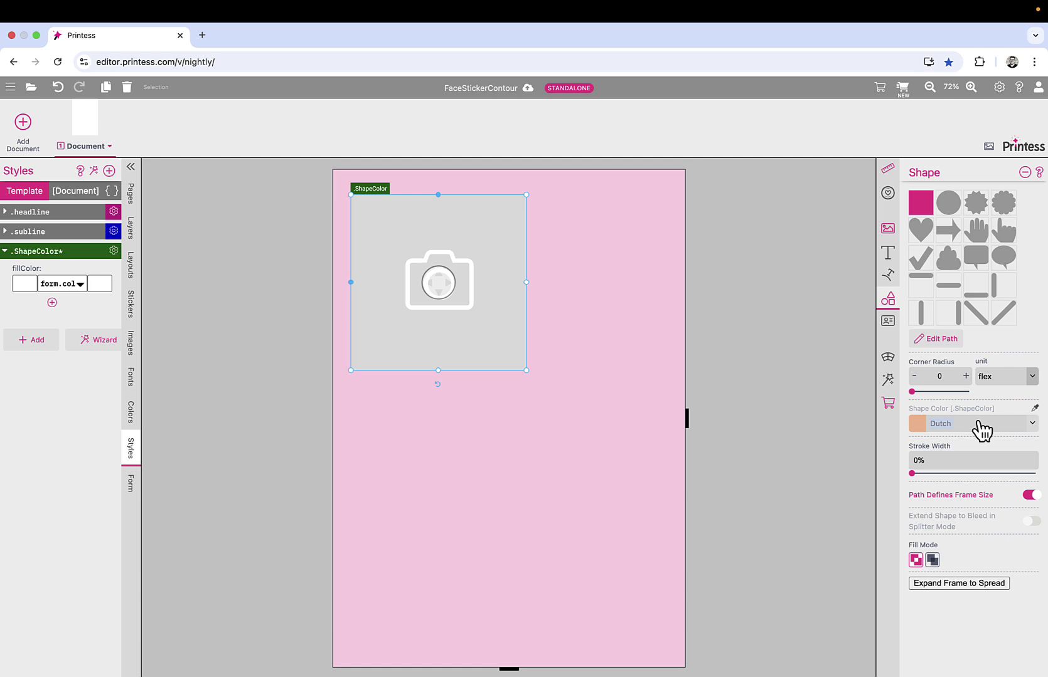
left_click(889, 408)
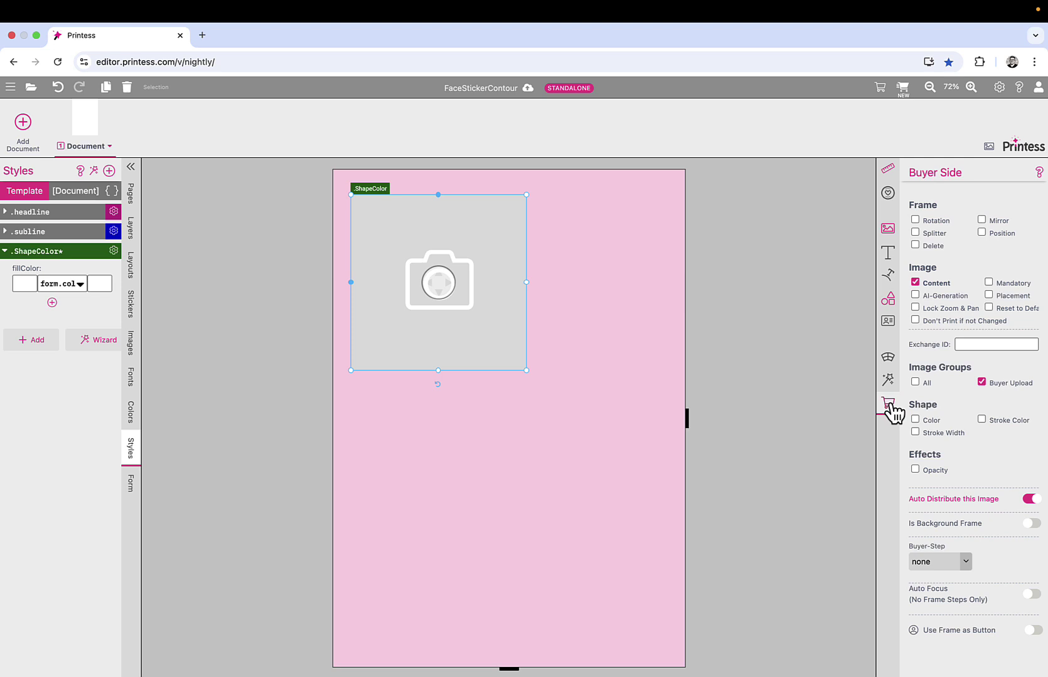
left_click(916, 419)
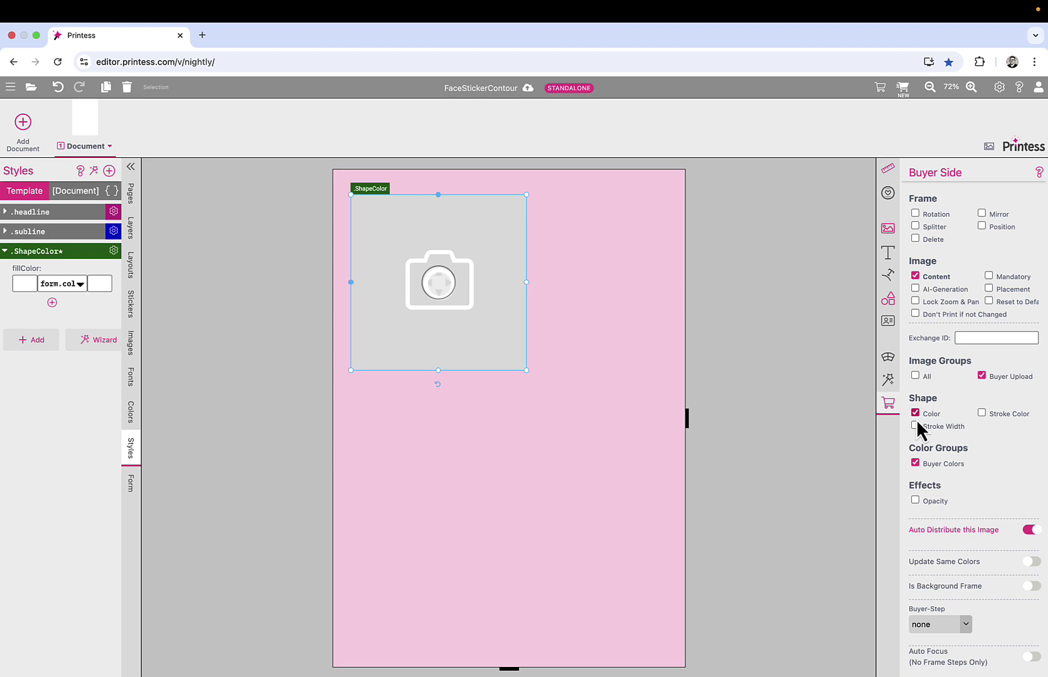
Open the buyer-side preview and upload the smiling woman's photo into the image frame
left_click(903, 91)
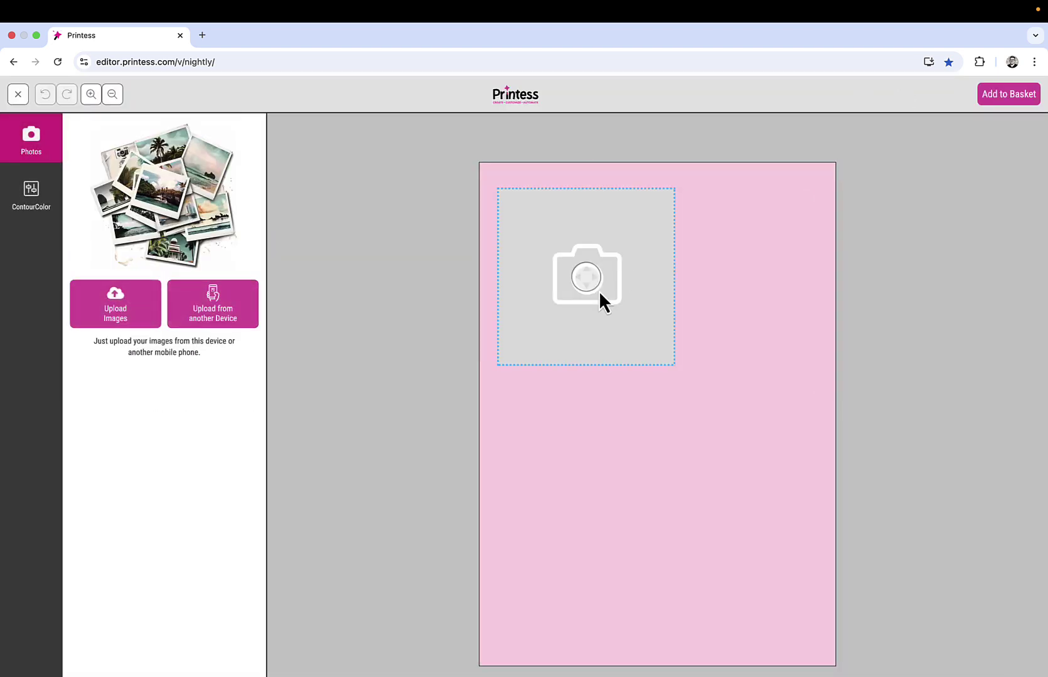
left_click(118, 307)
double_click(429, 344)
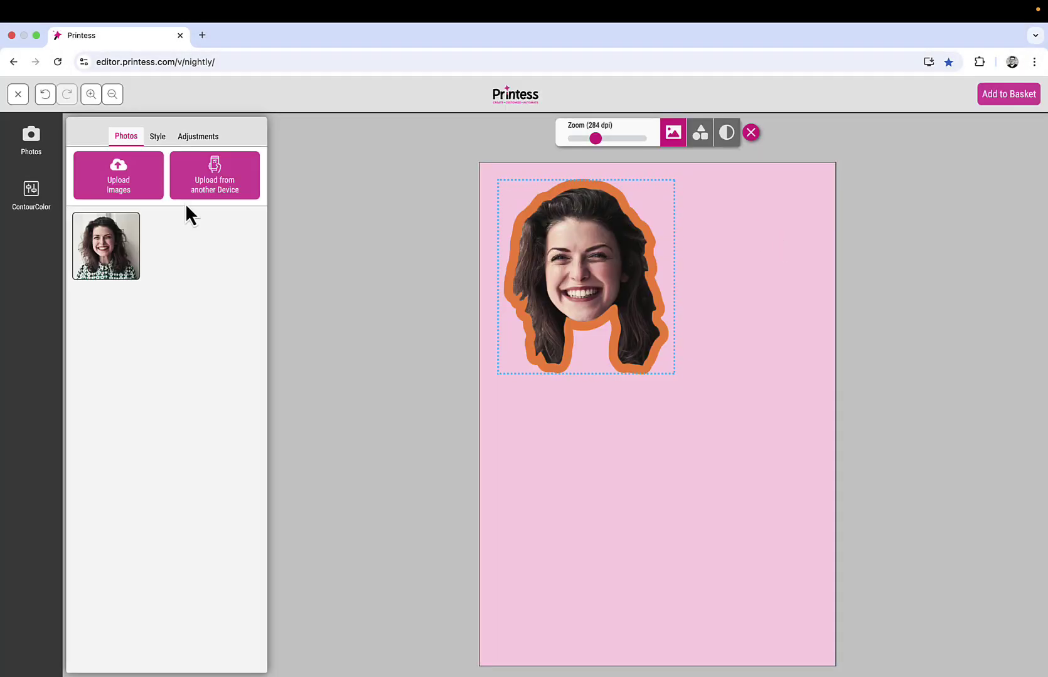
Test the ContourColor option in the buyer preview by changing the sticker's contour to light blue and trying another color
left_click(32, 195)
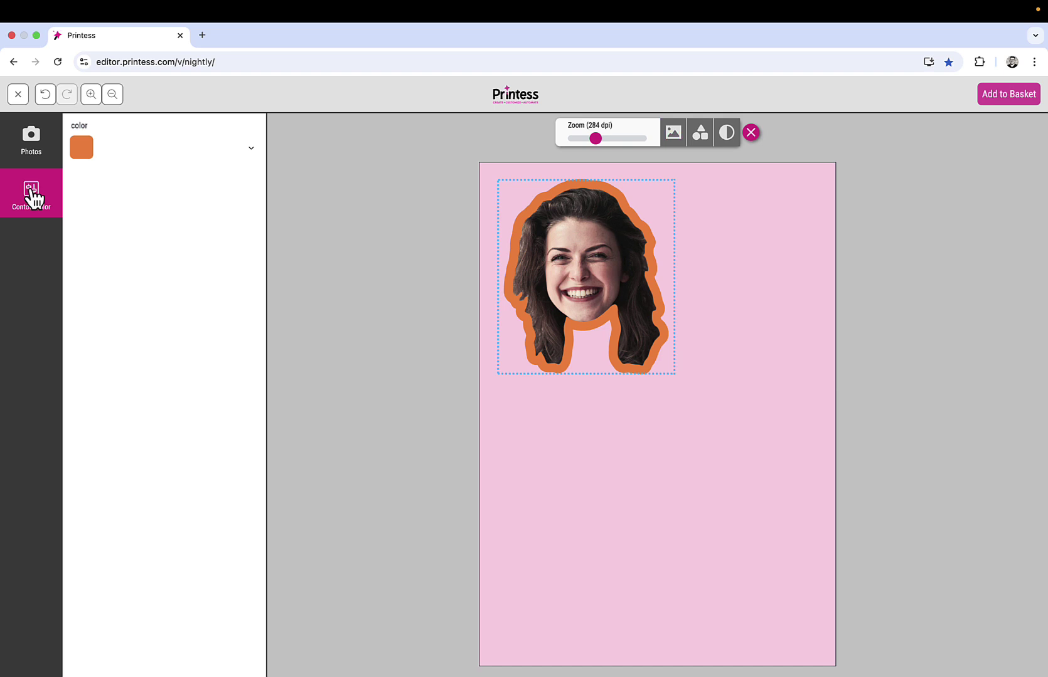
left_click(115, 150)
left_click(131, 252)
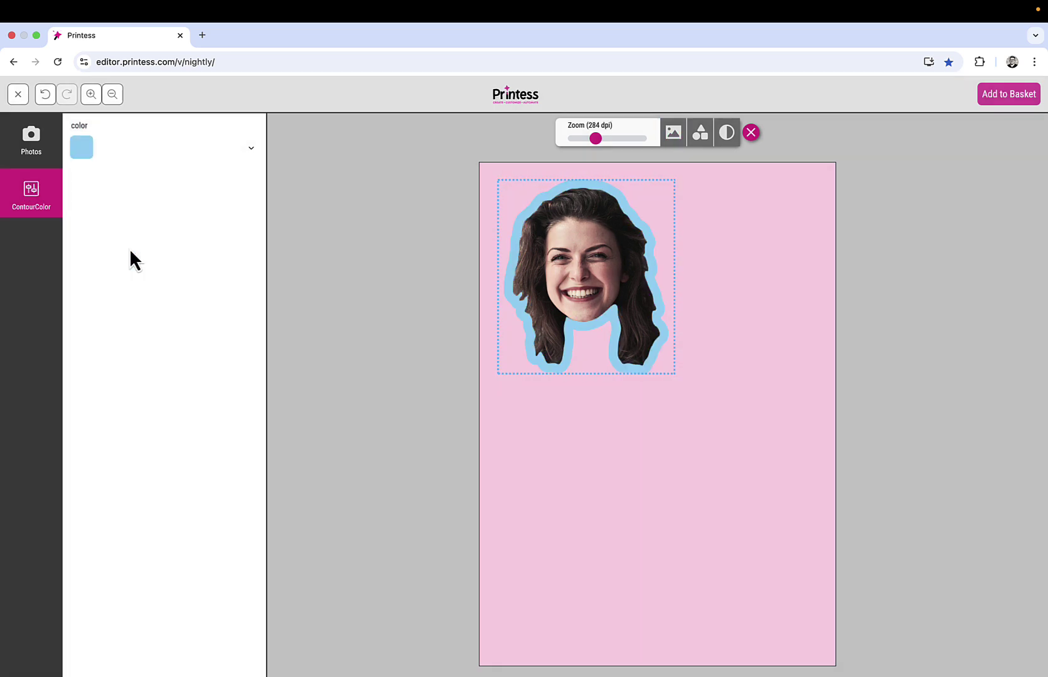
left_click(133, 148)
left_click(187, 233)
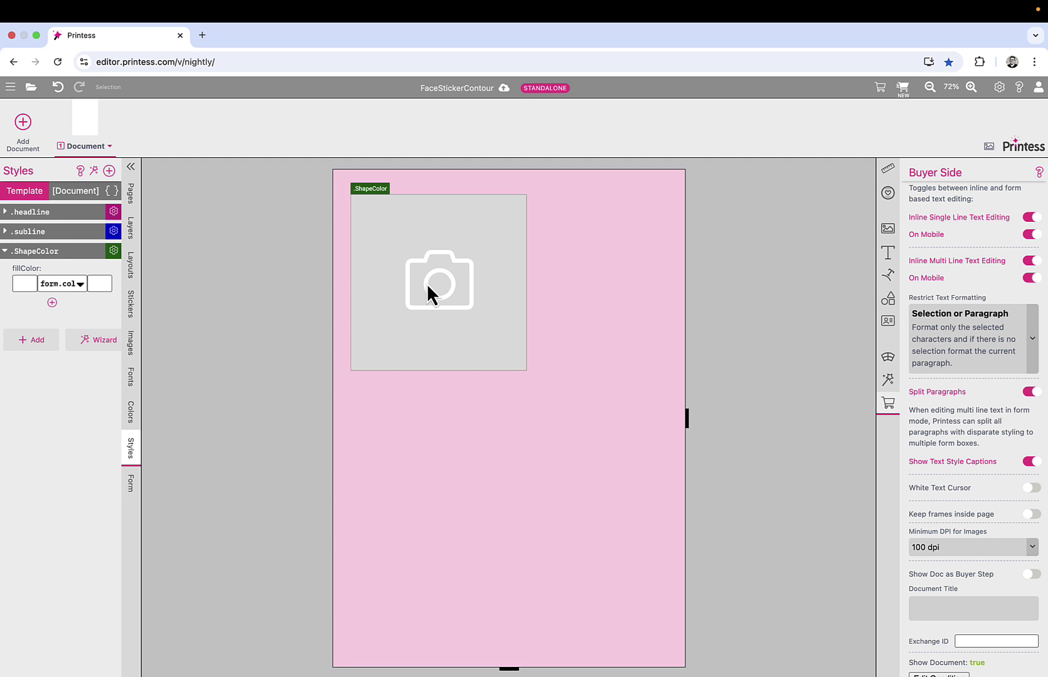
Set the Contour Length of the placeholder frame's face-sticker action to 7.5%
left_click(426, 283)
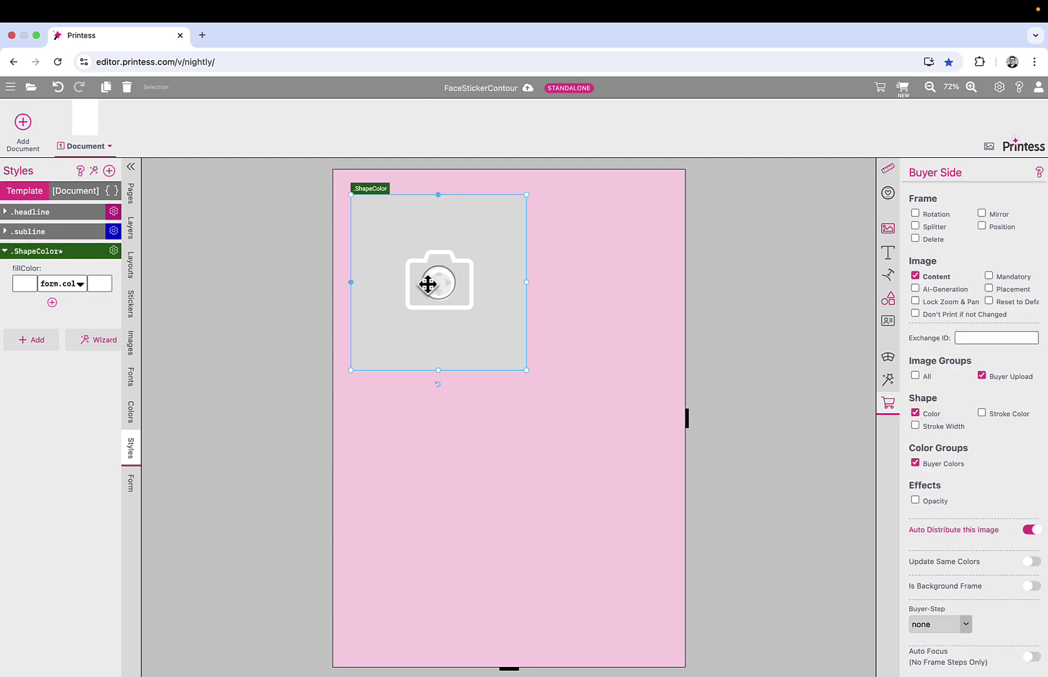
left_click(887, 228)
scroll(978, 254, "up", 5)
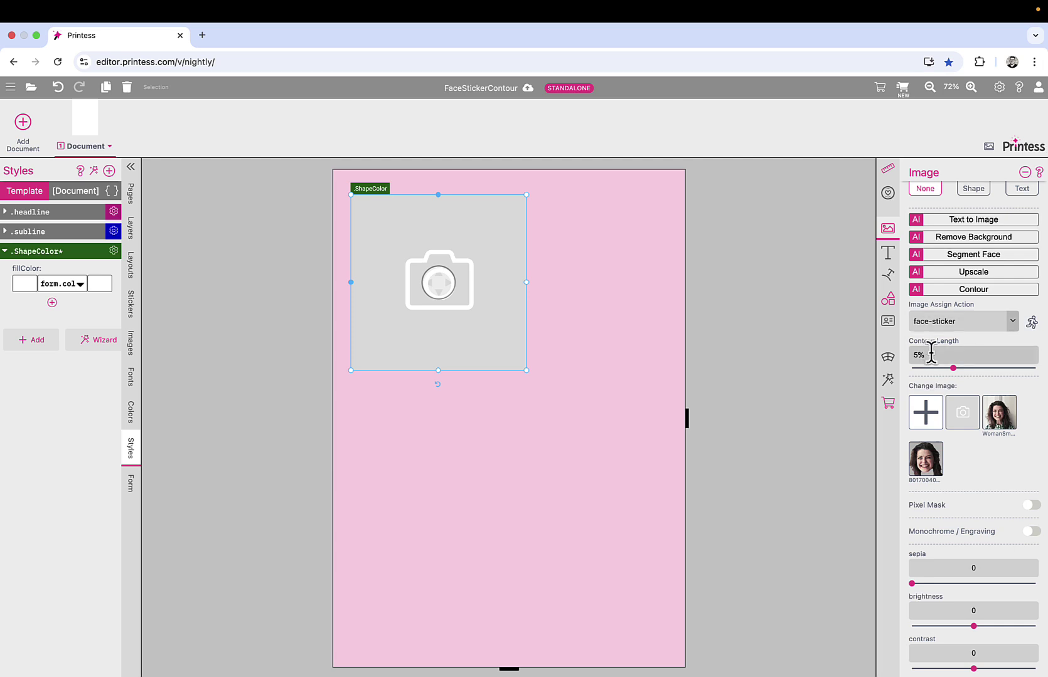
left_click_drag(953, 369, 981, 377)
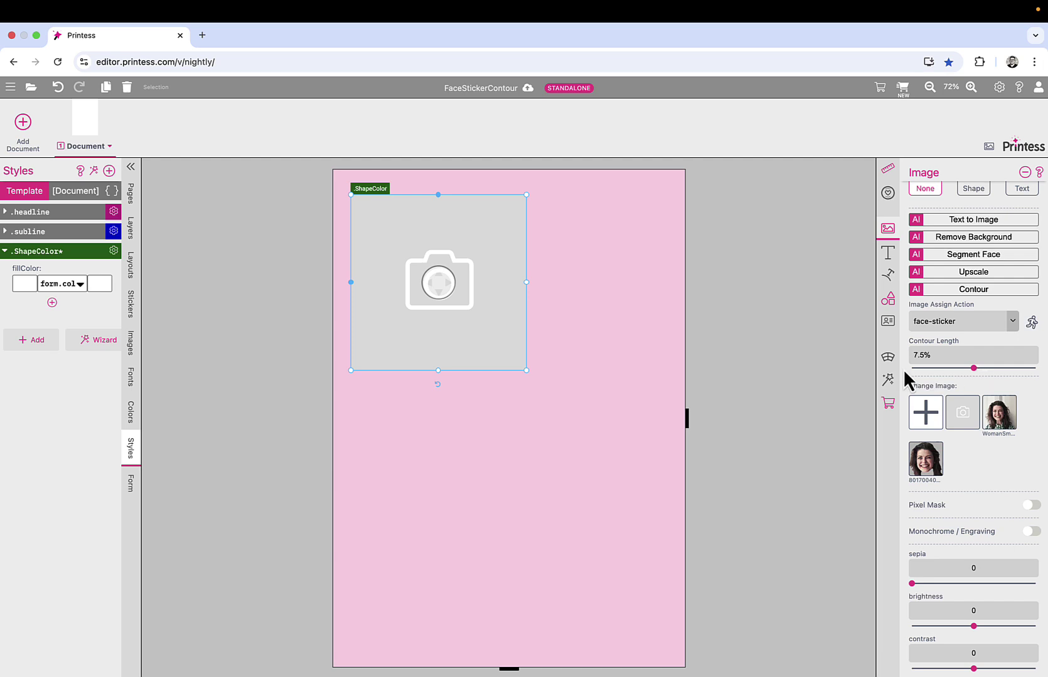
Add a template form field of type Select List named contourLength
left_click(132, 486)
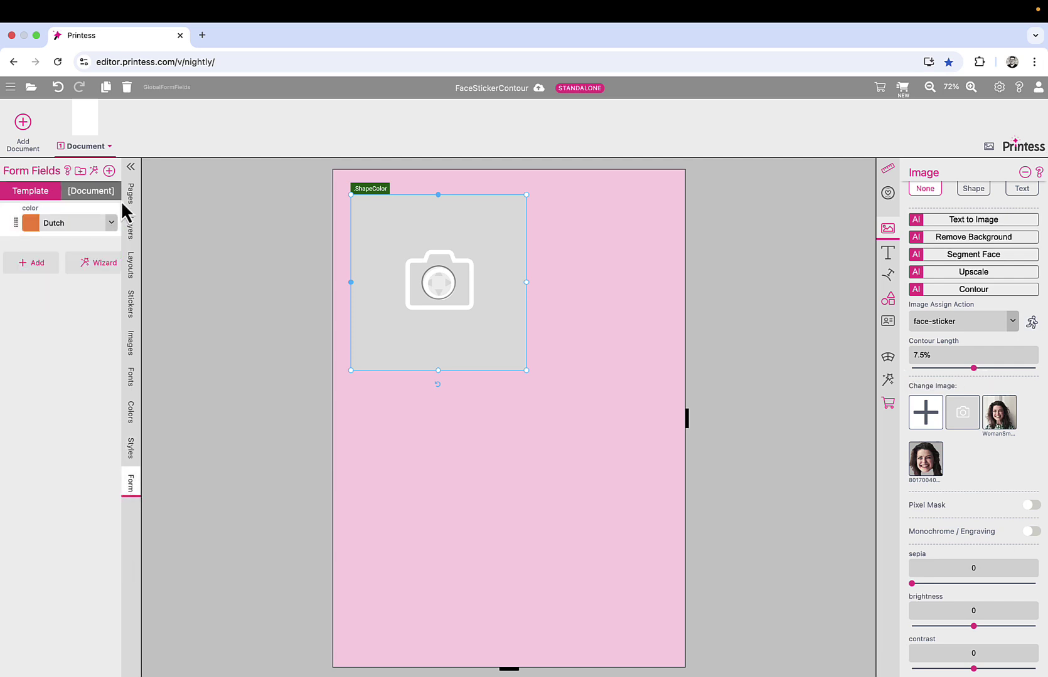
left_click(108, 171)
left_click(514, 323)
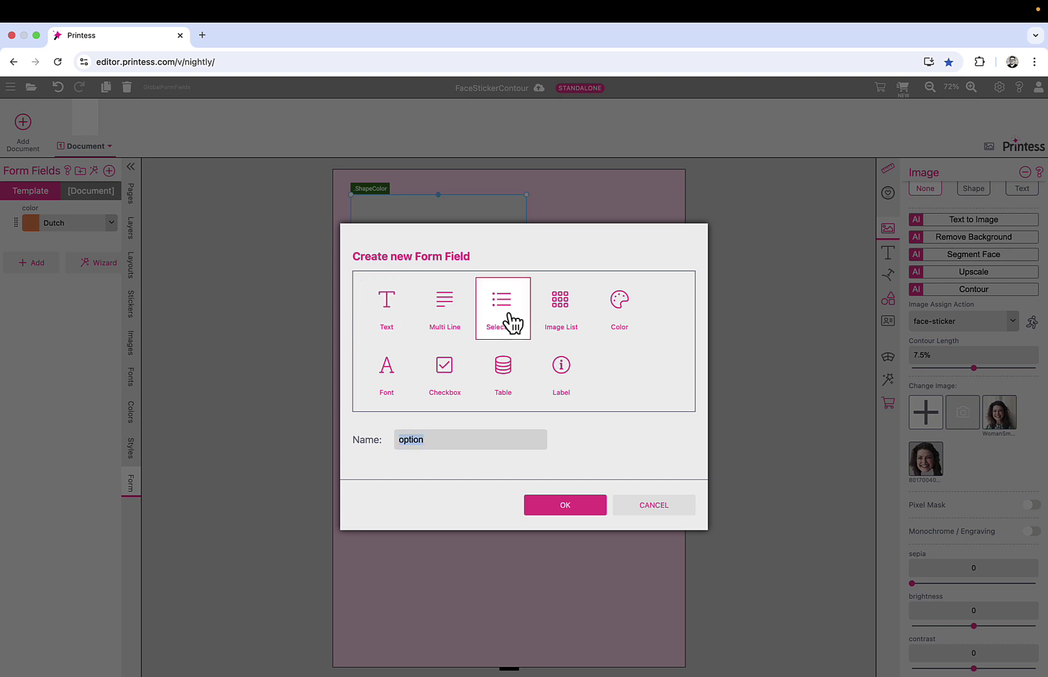
type("contourLength")
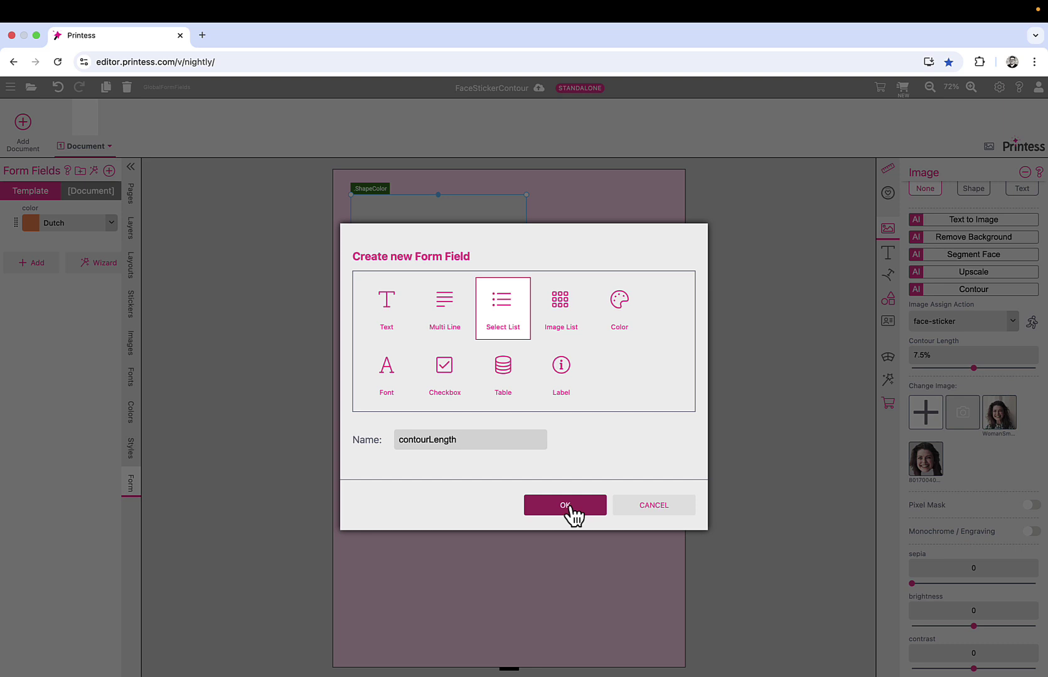
left_click(571, 508)
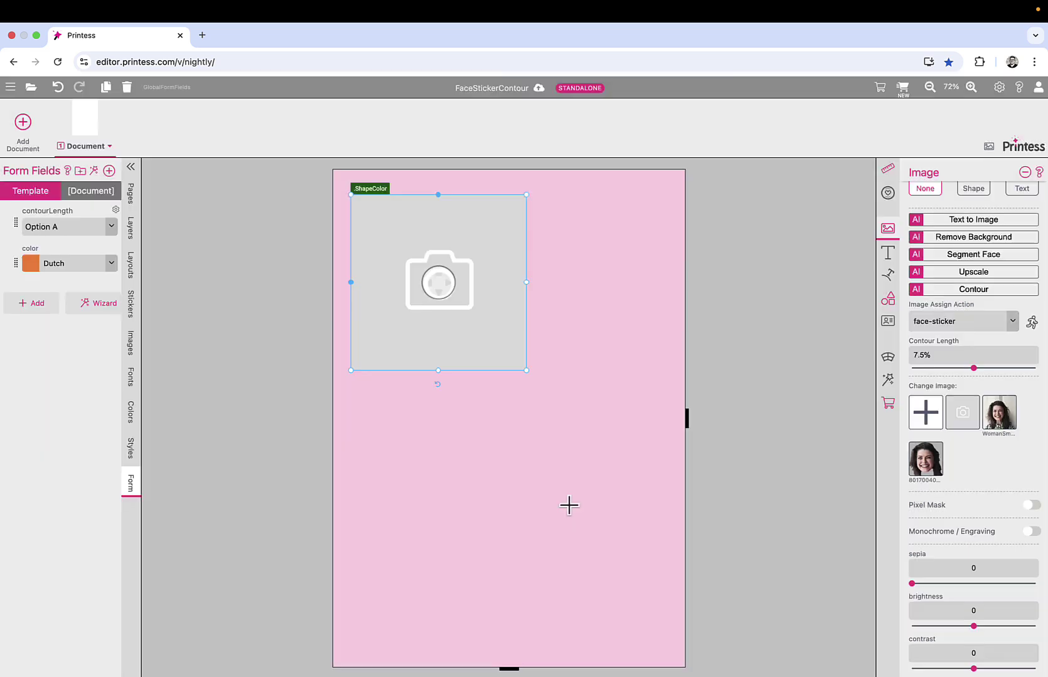
Set the contourLength form field's option values to 5%, 10% and 15% for Options A, B and C
left_click(115, 210)
left_click(112, 251)
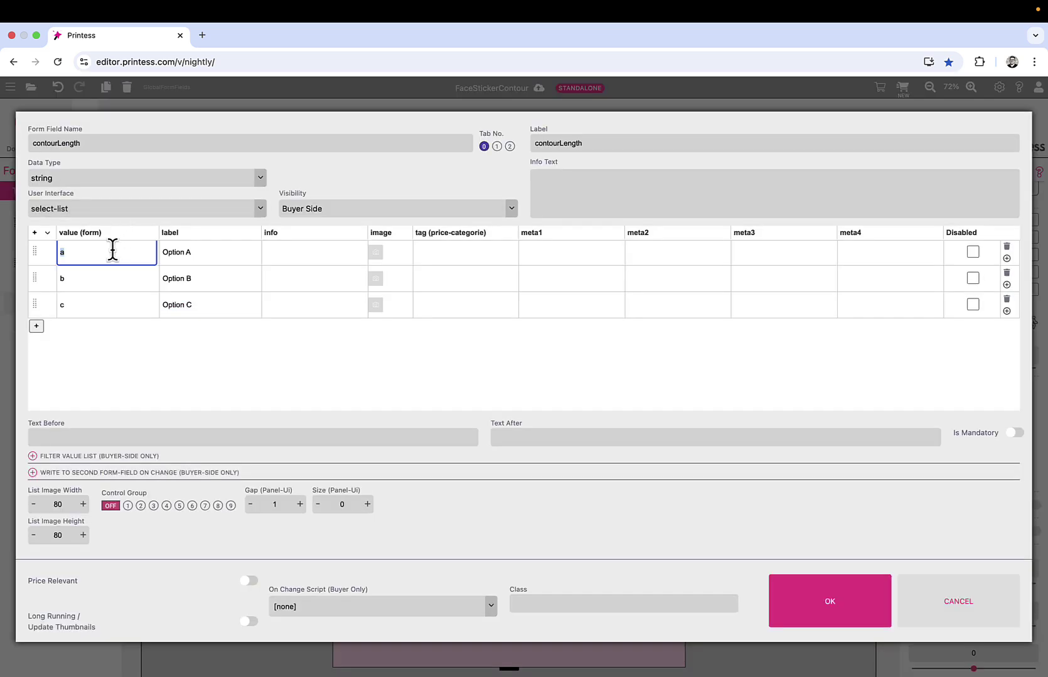
type("5% 10% 15%")
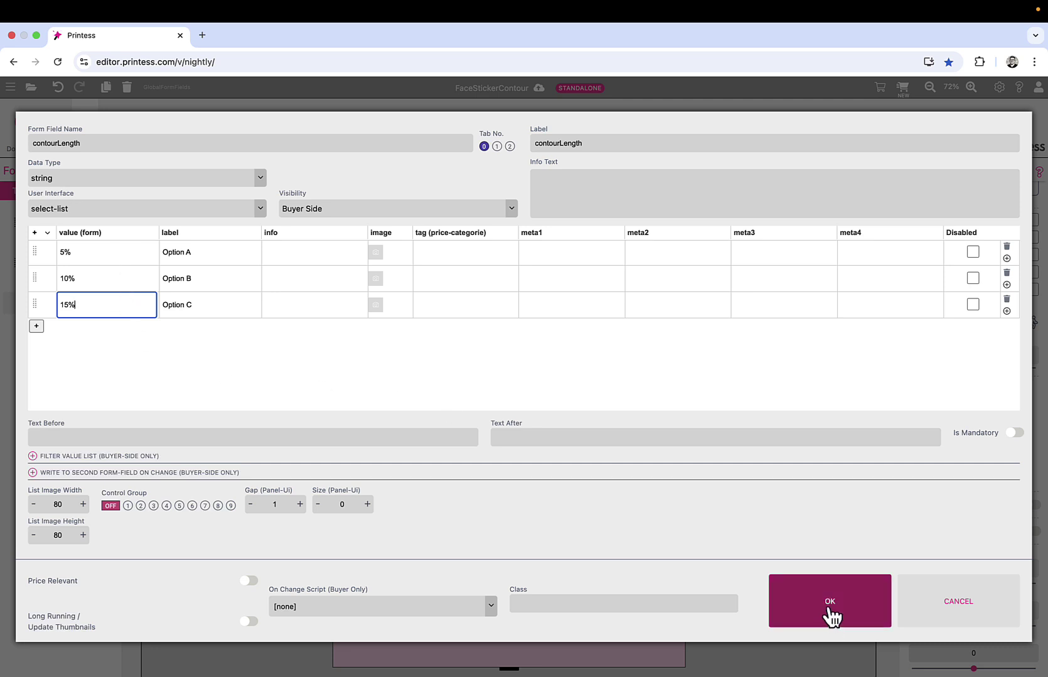
left_click(829, 617)
Create a template style named contourLength1 and add the image property contourLength to it
left_click(132, 457)
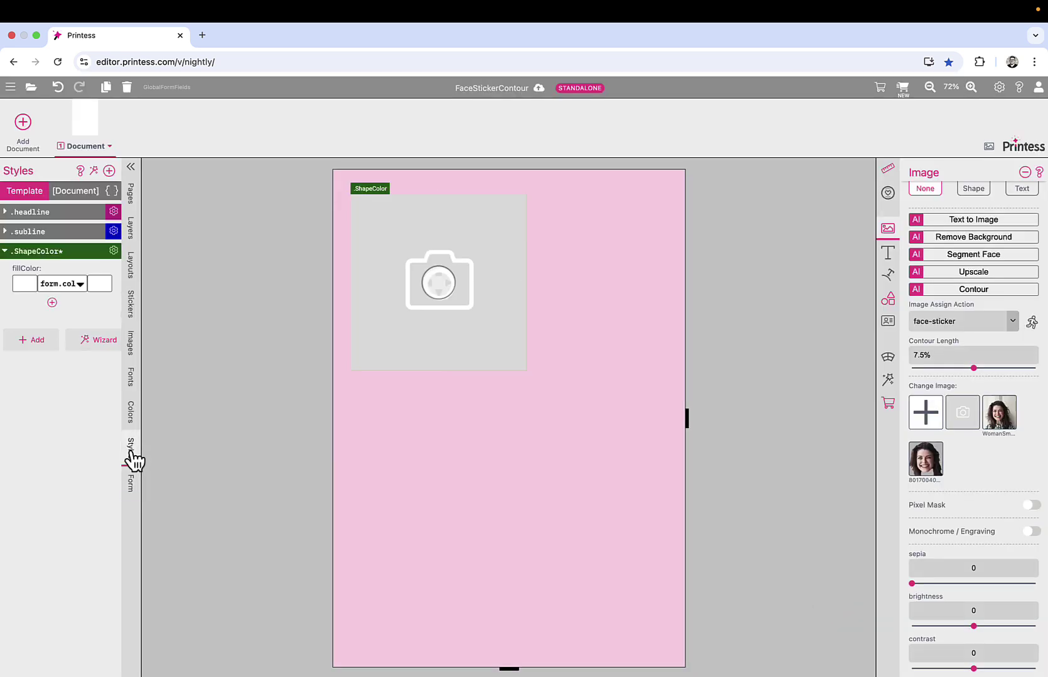
left_click(109, 170)
type("contourLength1")
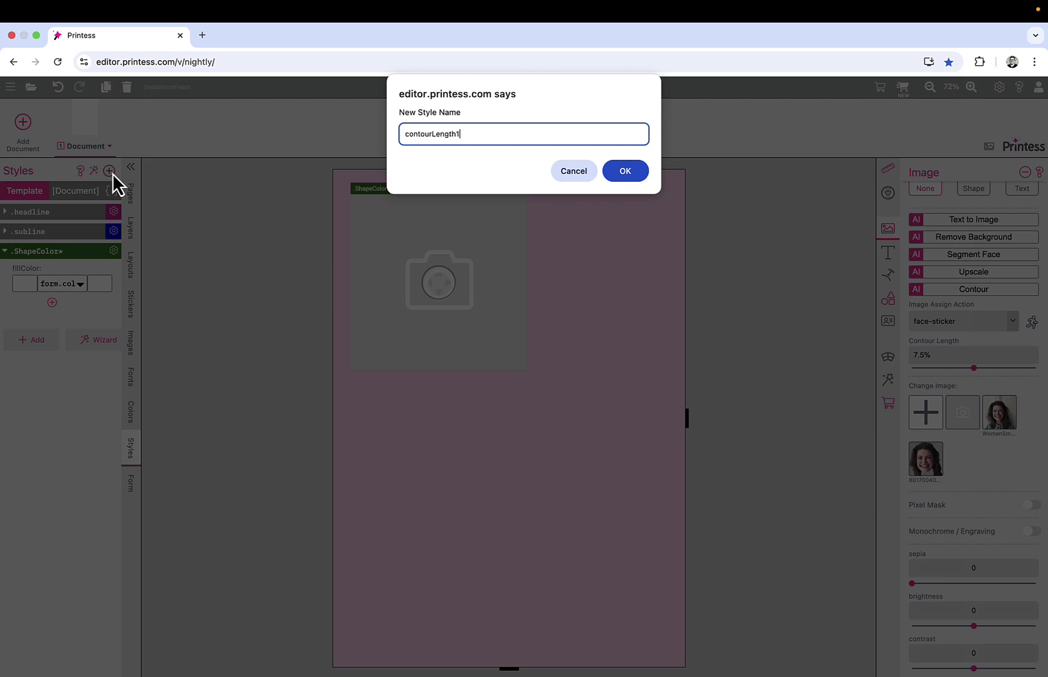
left_click(631, 179)
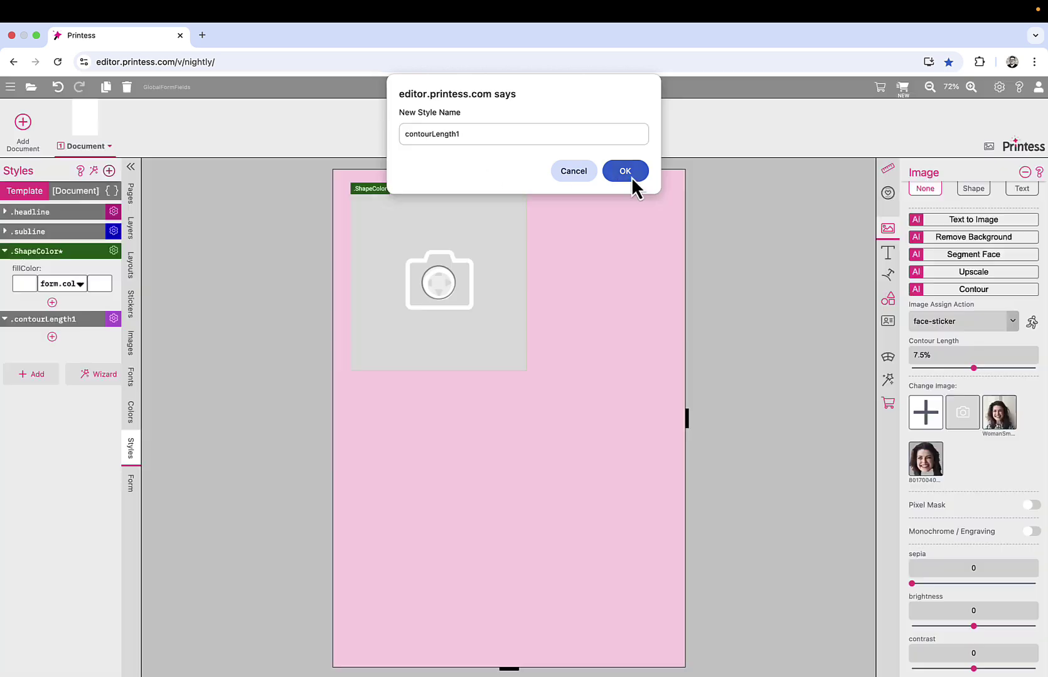
left_click(53, 337)
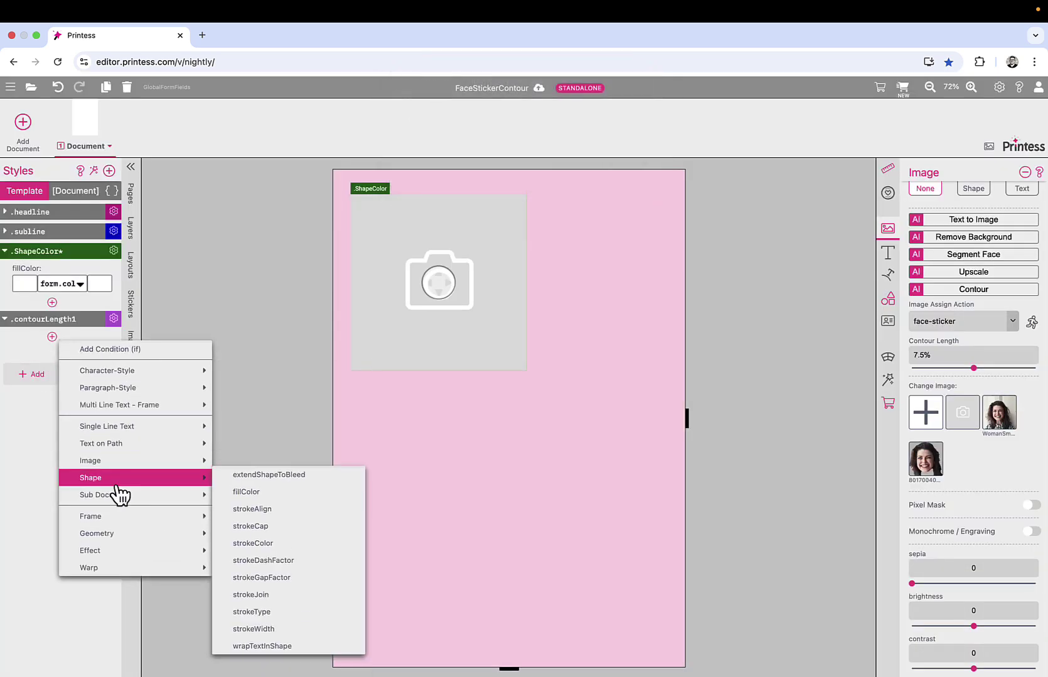
mouse_move(129, 474)
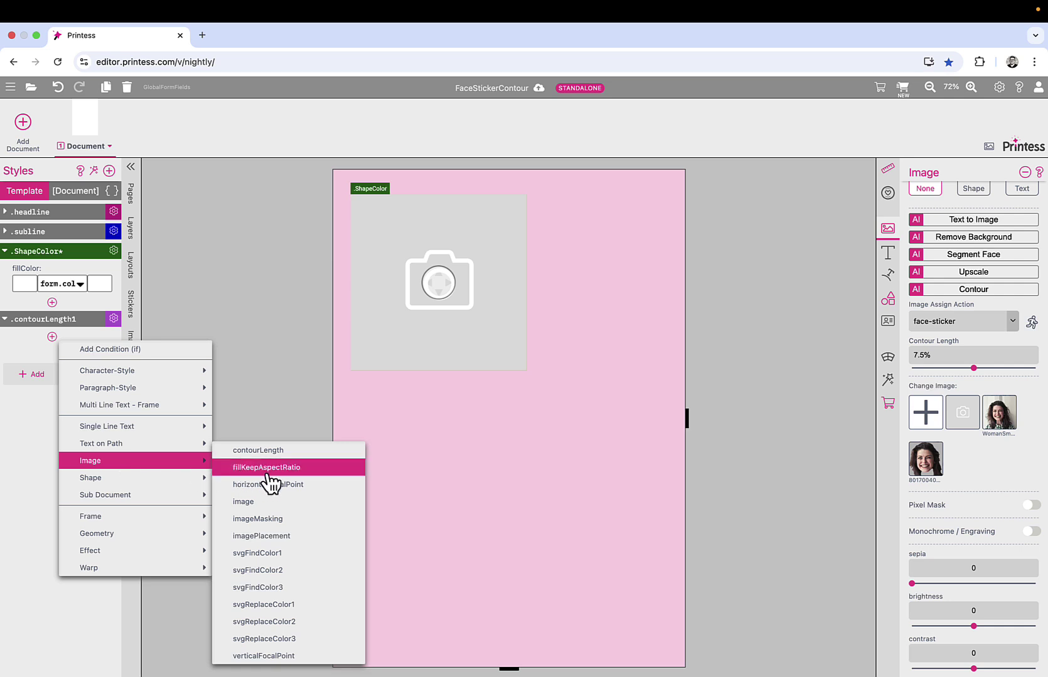
left_click(296, 452)
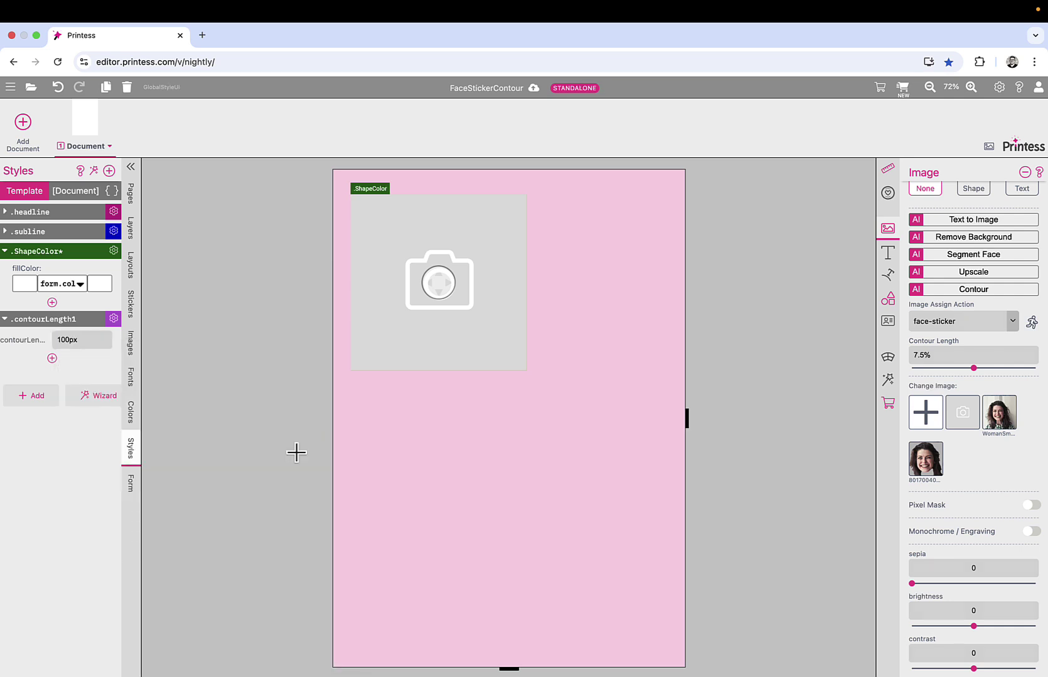
Bind the contourLength property of the contourLength1 style to the form field value form.contourLength
left_click(25, 340)
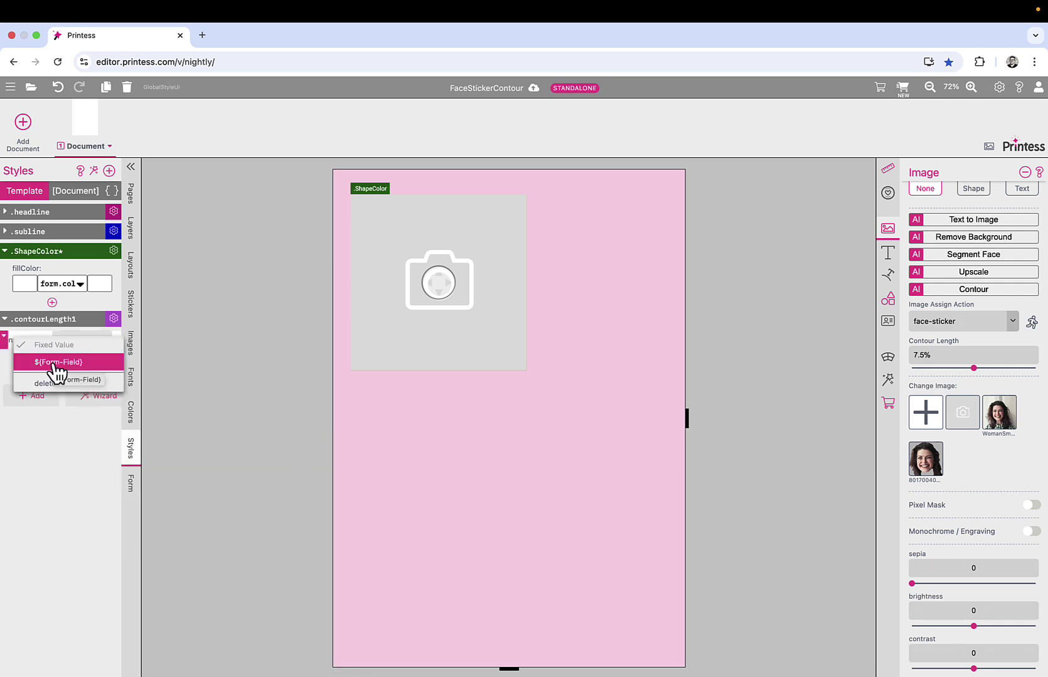
left_click(57, 370)
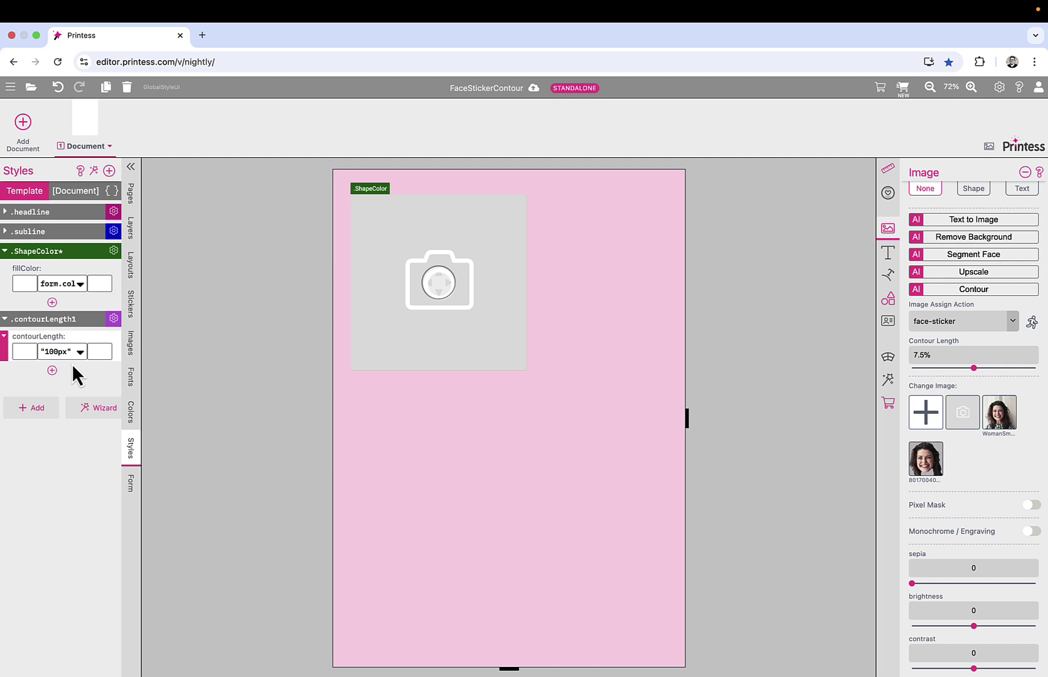
left_click(80, 352)
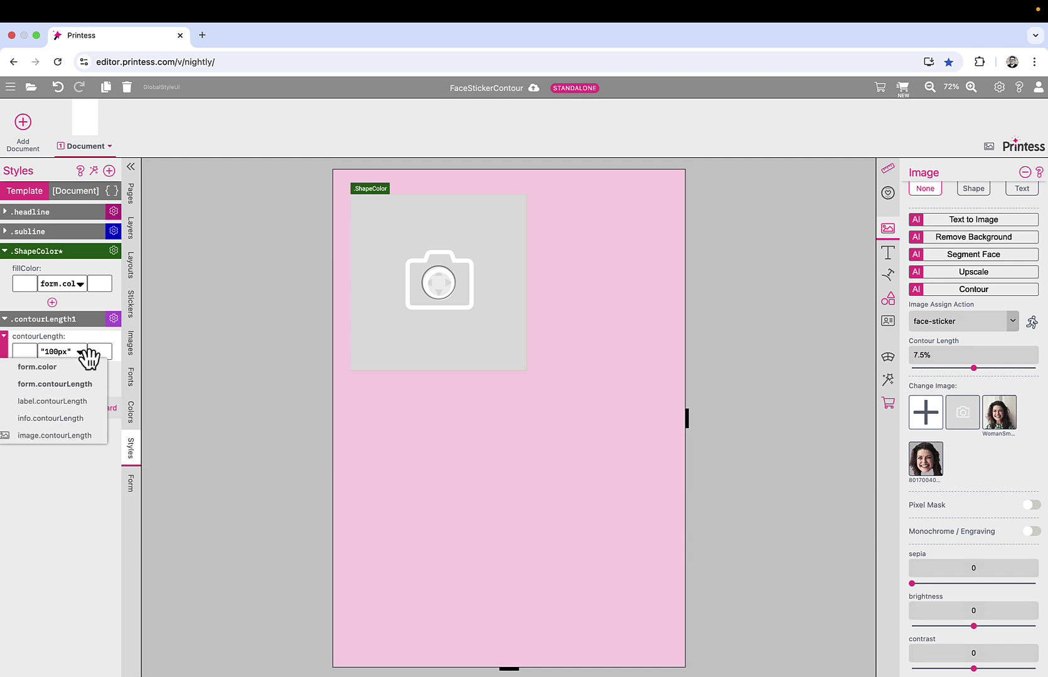
left_click(92, 390)
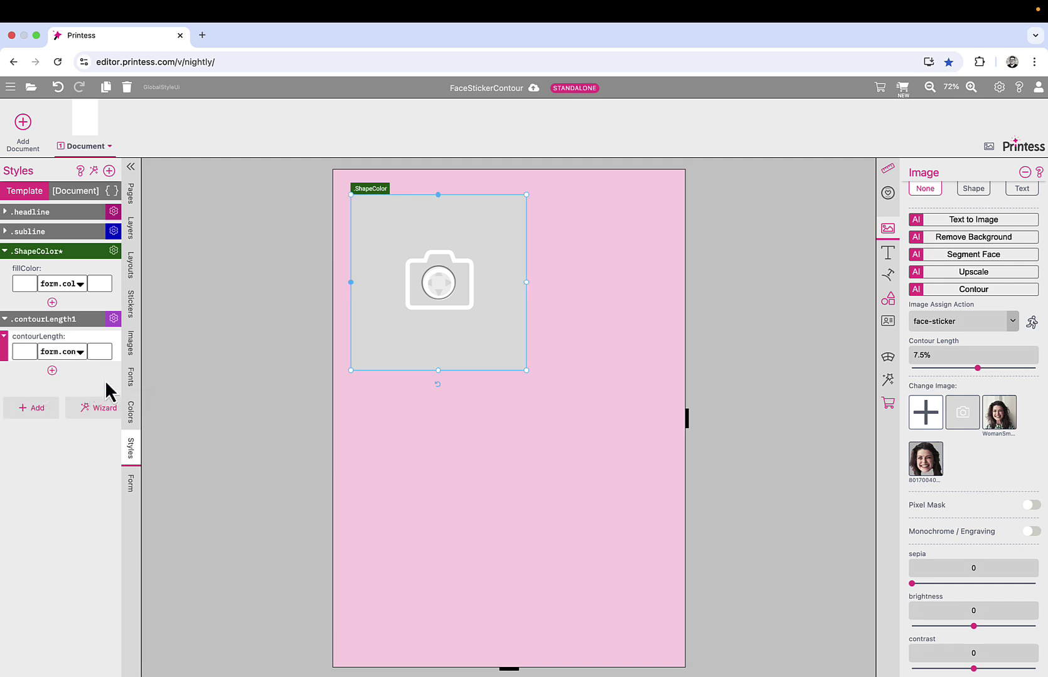
Assign the contourLength1 style class to the image placeholder frame in addition to ShapeColor
left_click(888, 171)
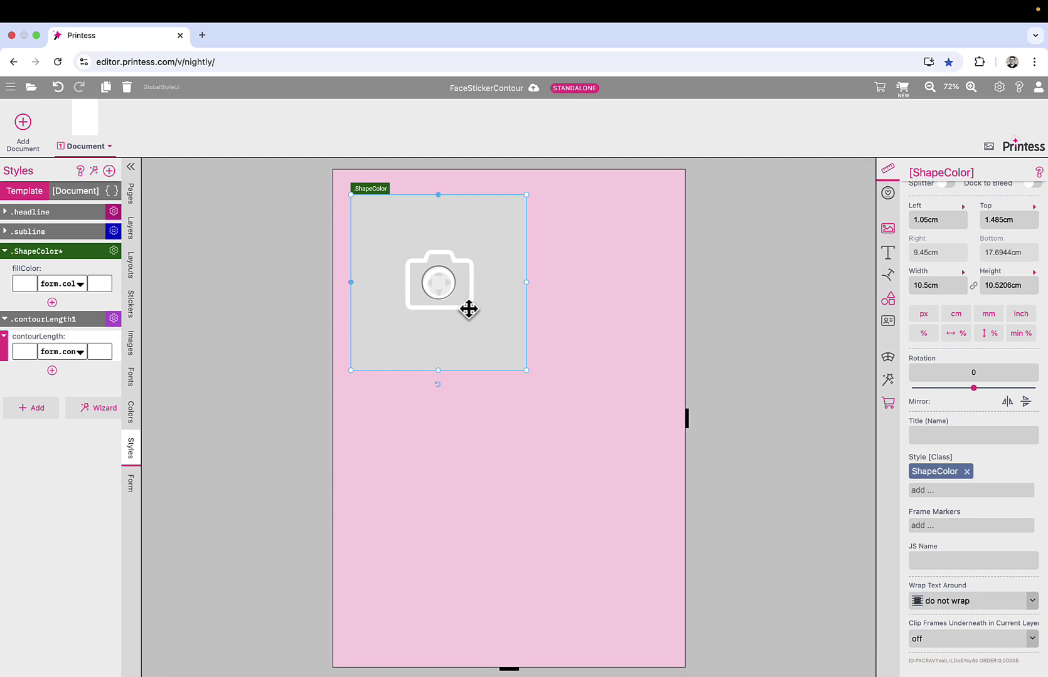
left_click(951, 490)
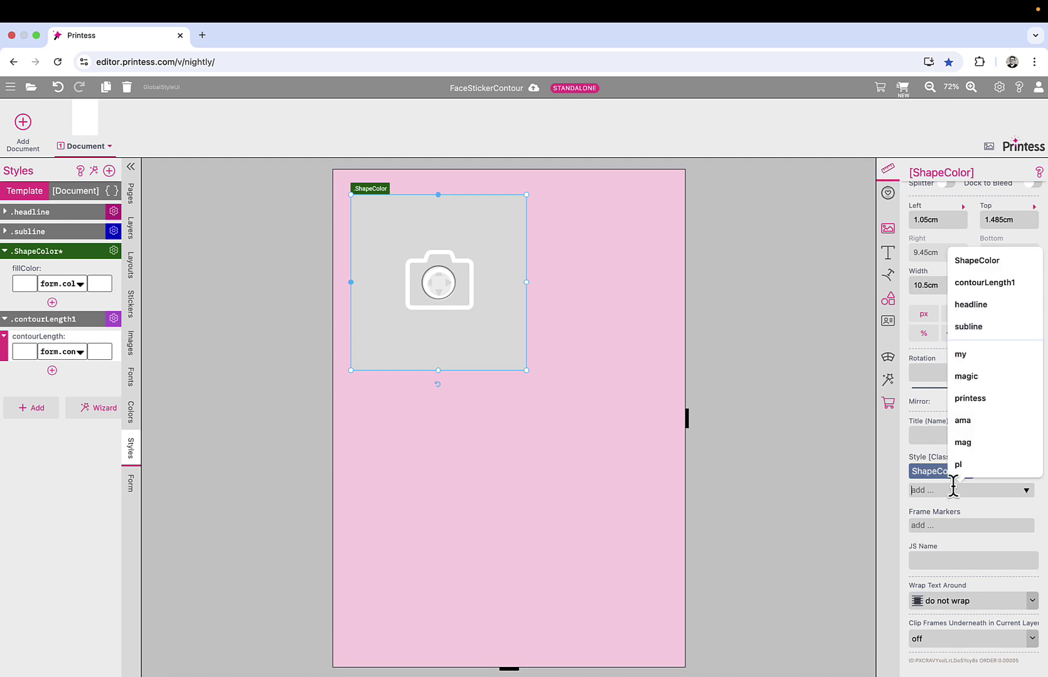
left_click(1015, 283)
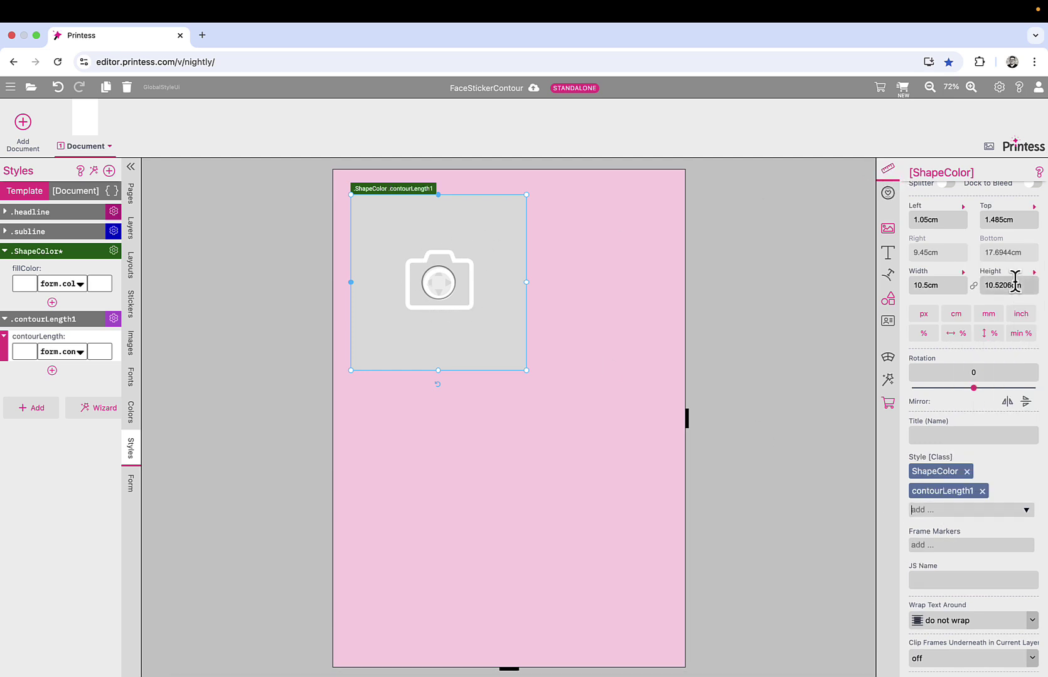
Open the buyer-side preview and upload the smiling woman's photo to check the new contour setup
left_click(903, 87)
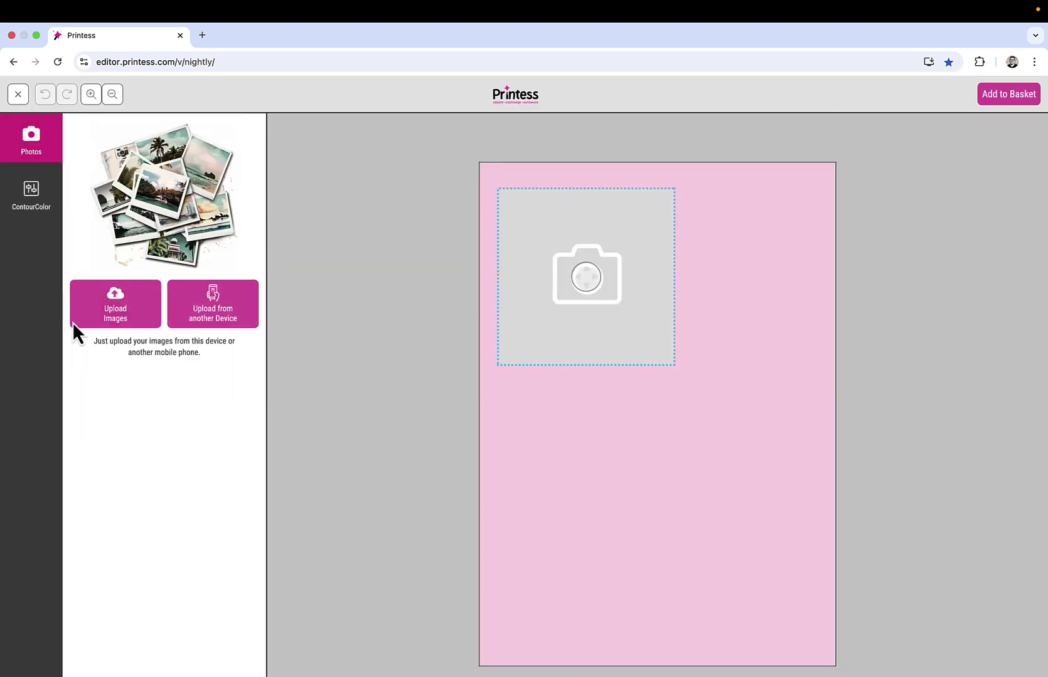
left_click(132, 313)
double_click(451, 345)
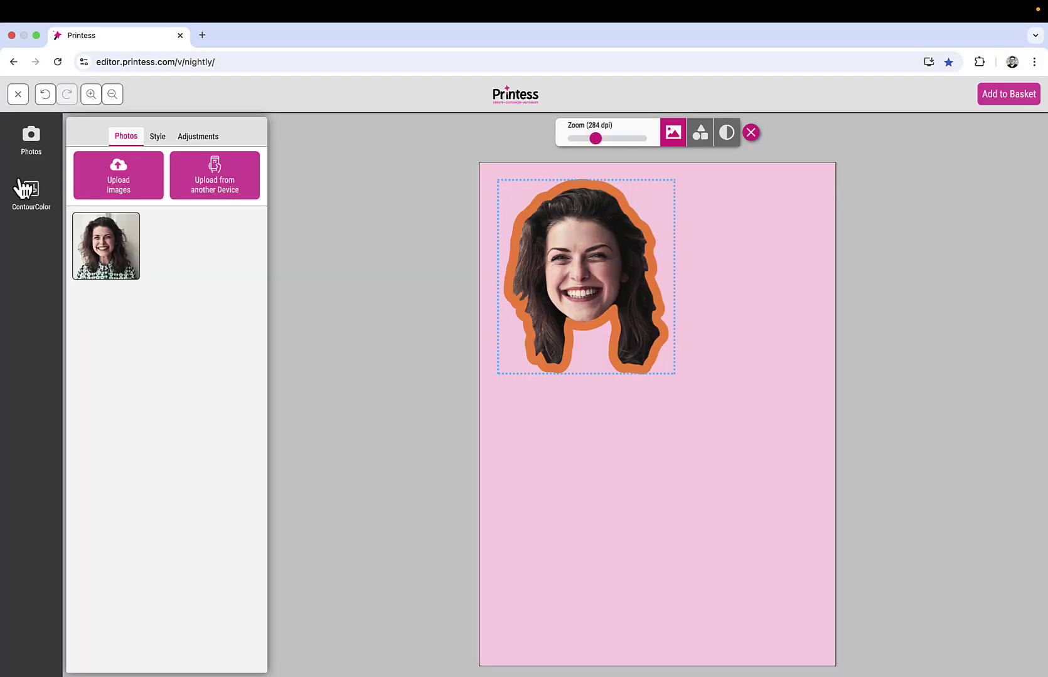
Test a red contour and contourLength Options B and A on the sticker, and close the buyer preview
left_click(29, 191)
left_click(126, 190)
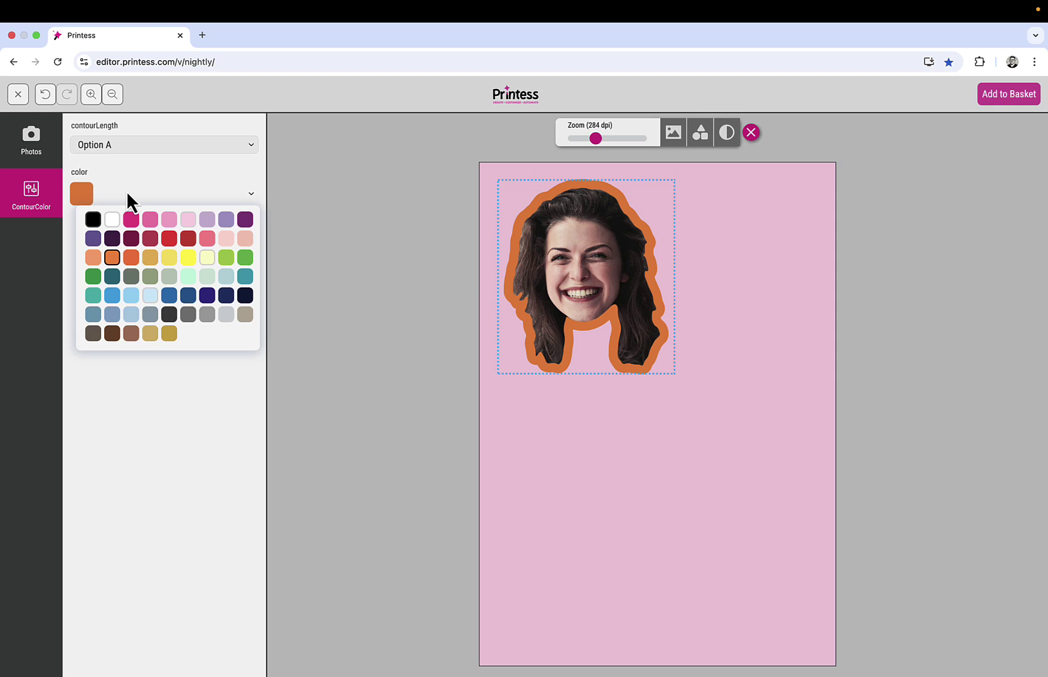
left_click(169, 242)
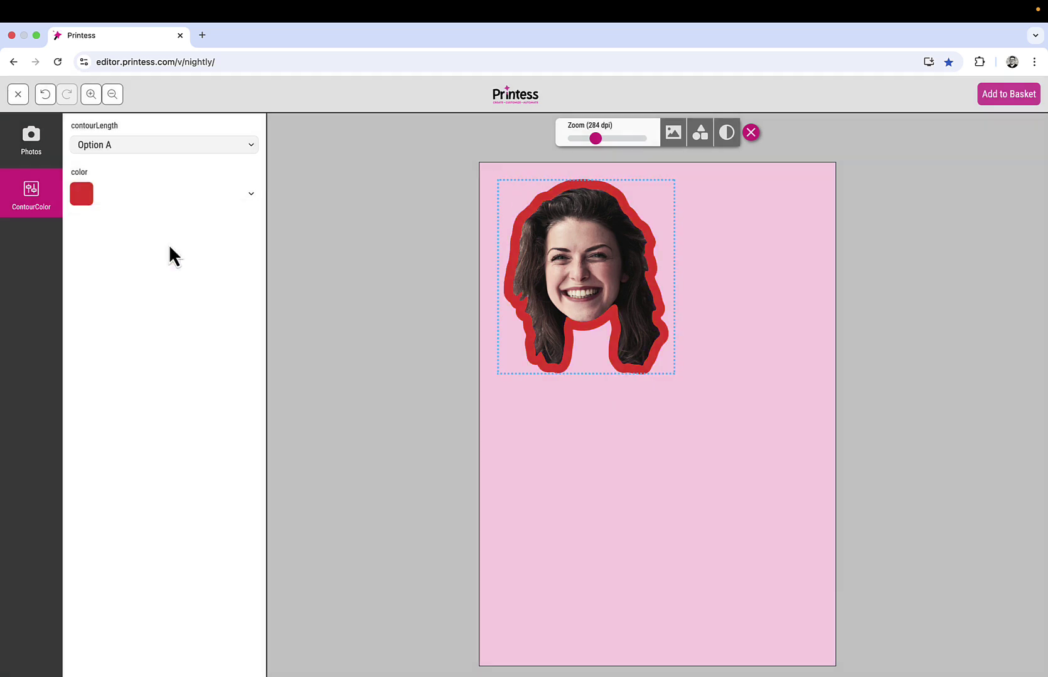
left_click(163, 147)
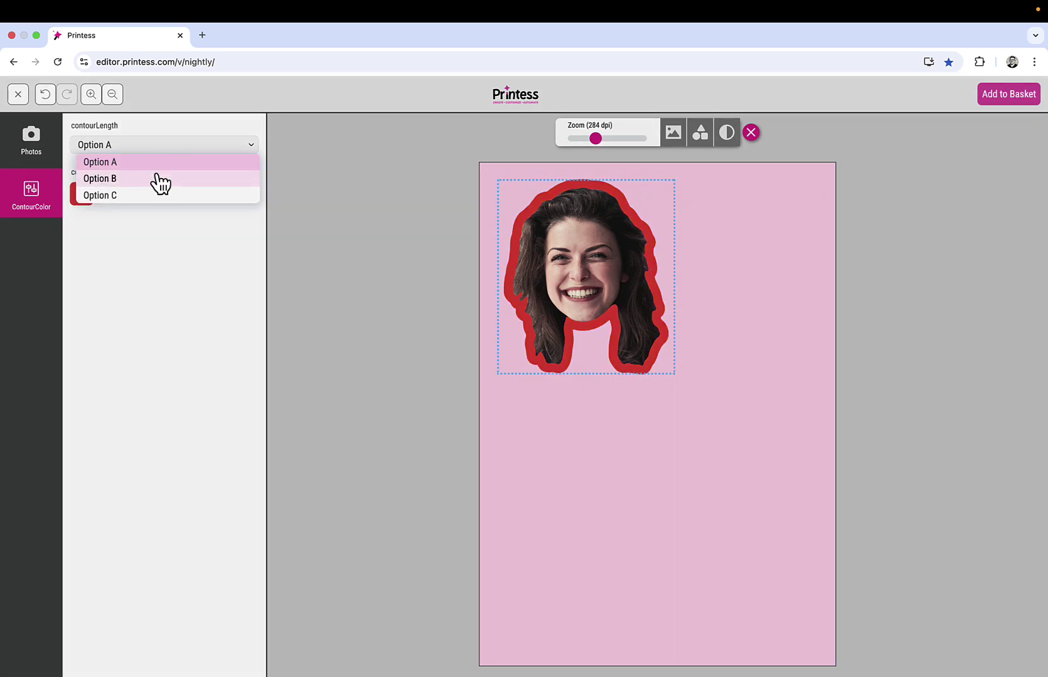
left_click(160, 179)
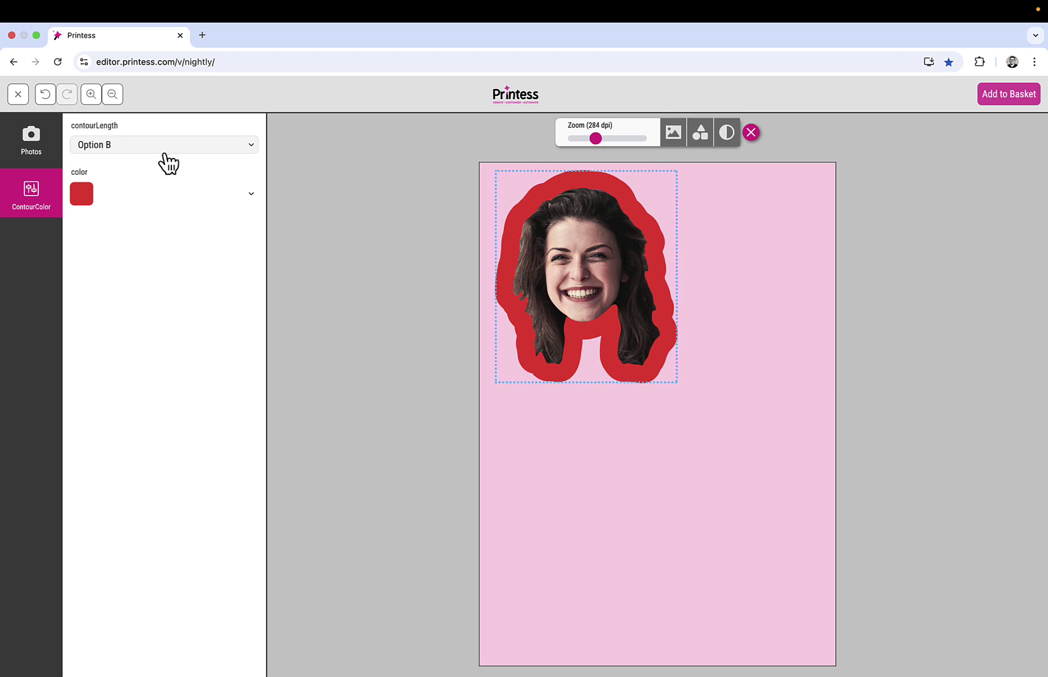
key("Up")
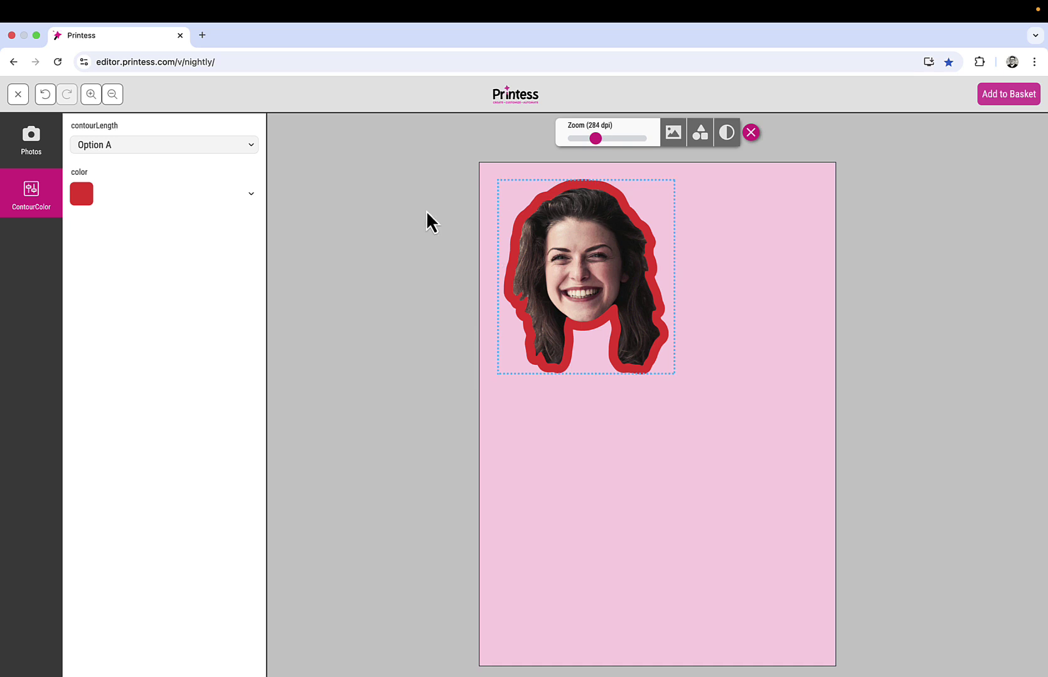
left_click(18, 94)
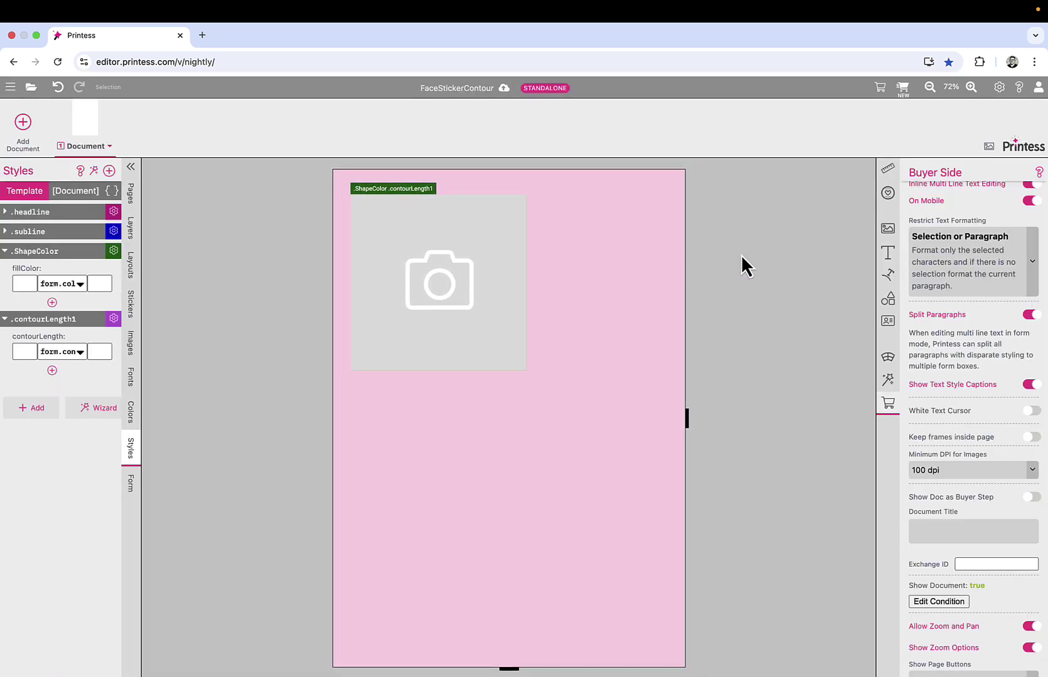
Copy the placeholder frame in place over the original and group the two frames, widening the layer list
left_click(469, 309)
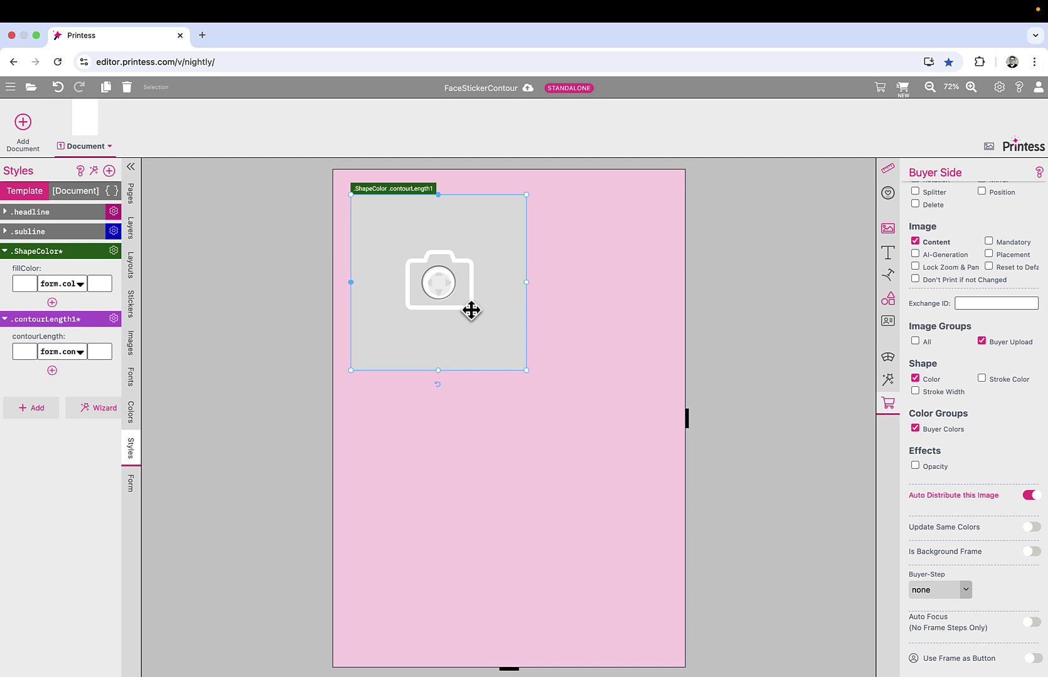
key("super+c")
left_click(133, 230)
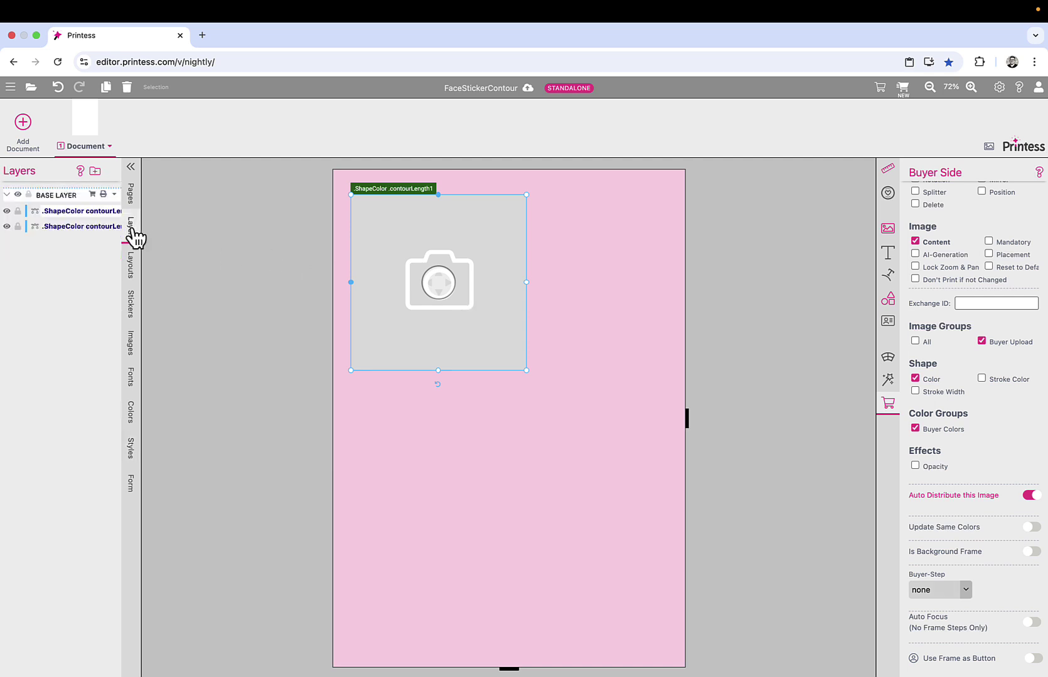
left_click(9, 218)
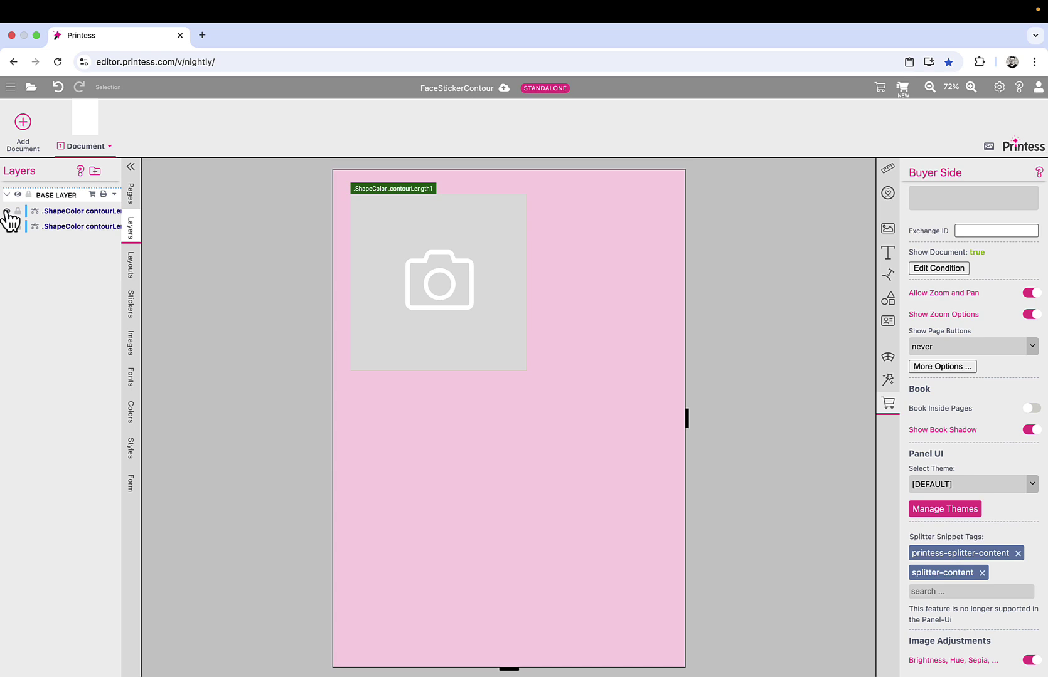
left_click(82, 225)
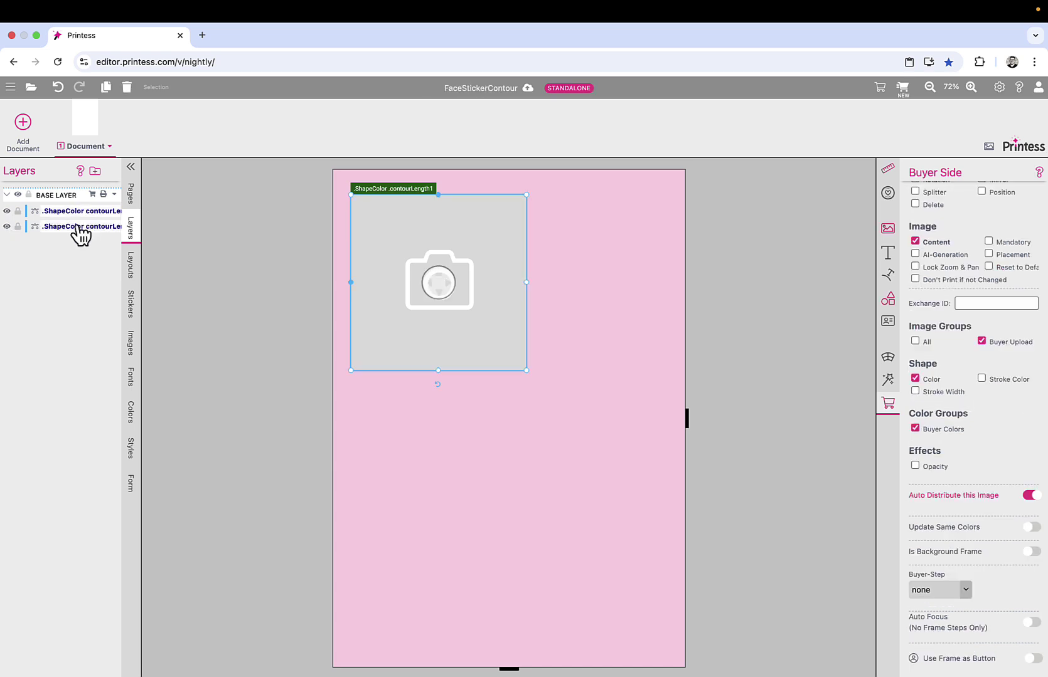
right_click(486, 327)
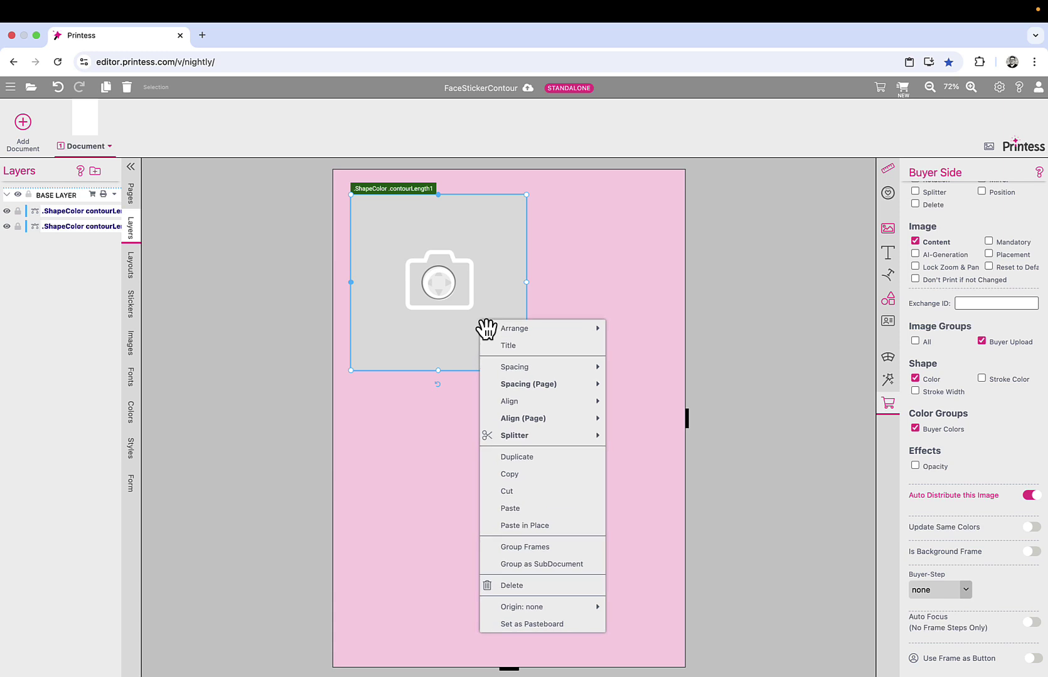
left_click(522, 549)
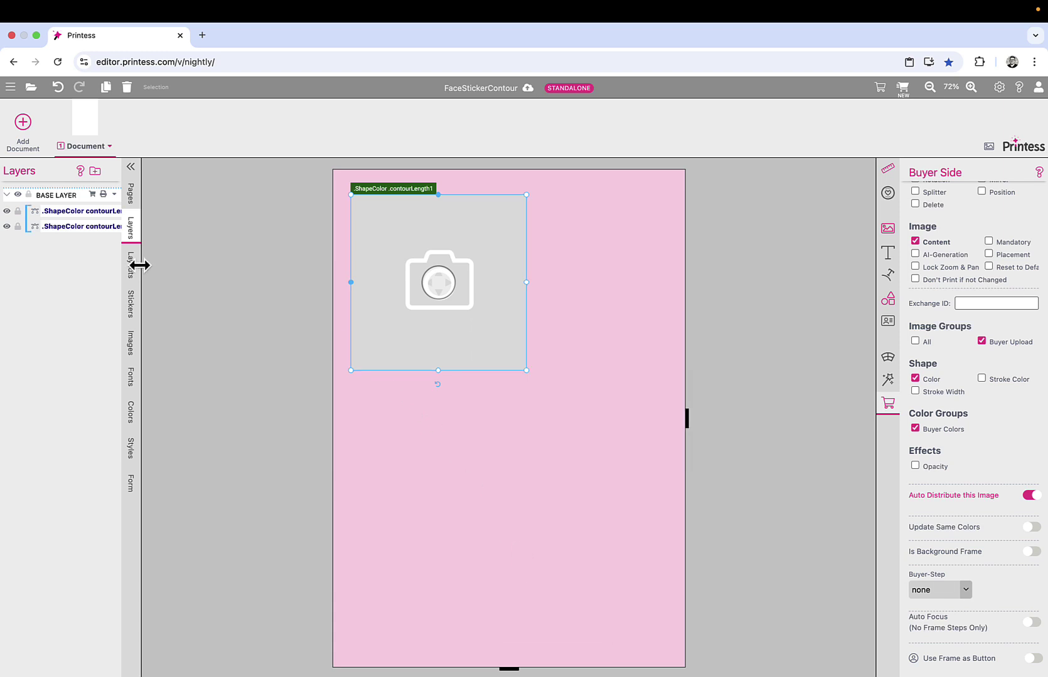
left_click_drag(140, 266, 188, 264)
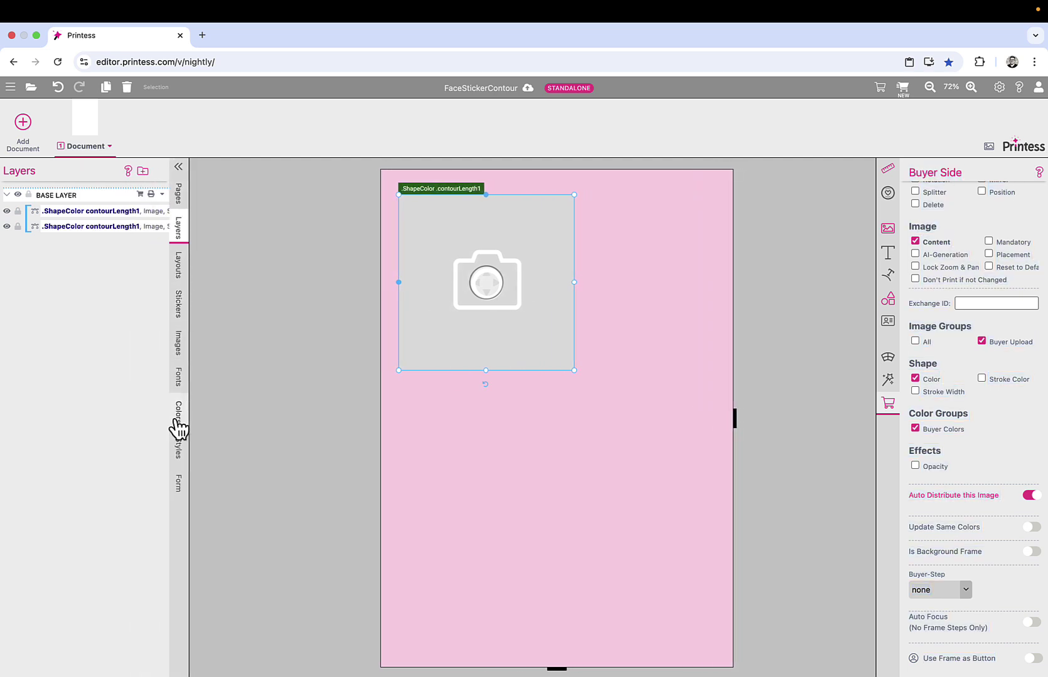
Enter meta1 values of 8%, 12% and 17% for Options A, B and C of the contourLength form field
left_click(179, 486)
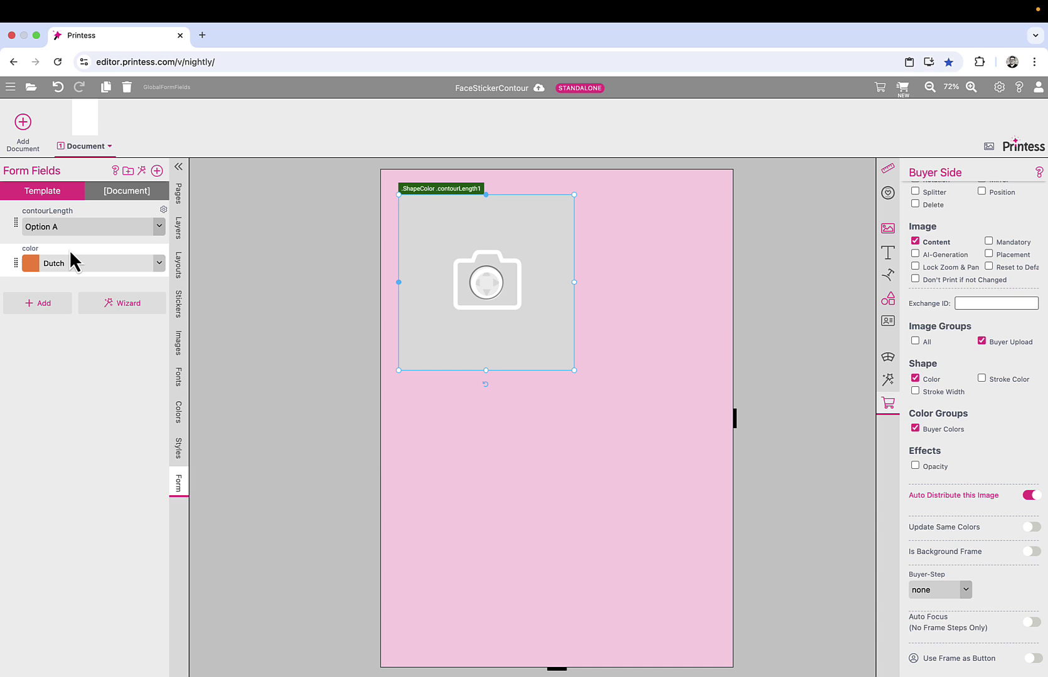
left_click(162, 211)
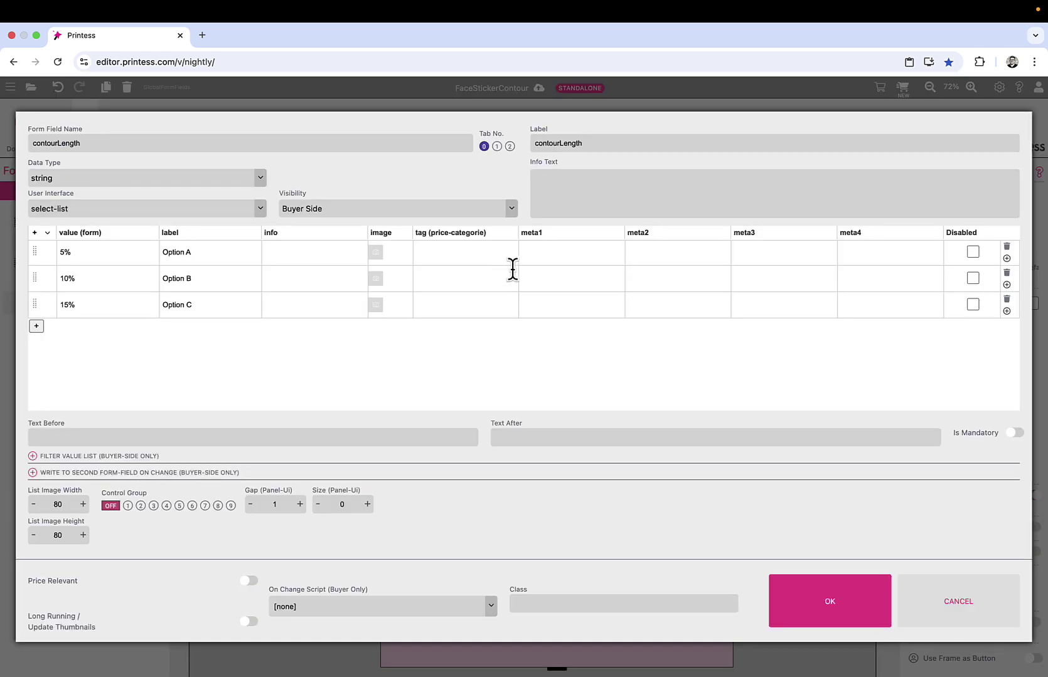
left_click(592, 254)
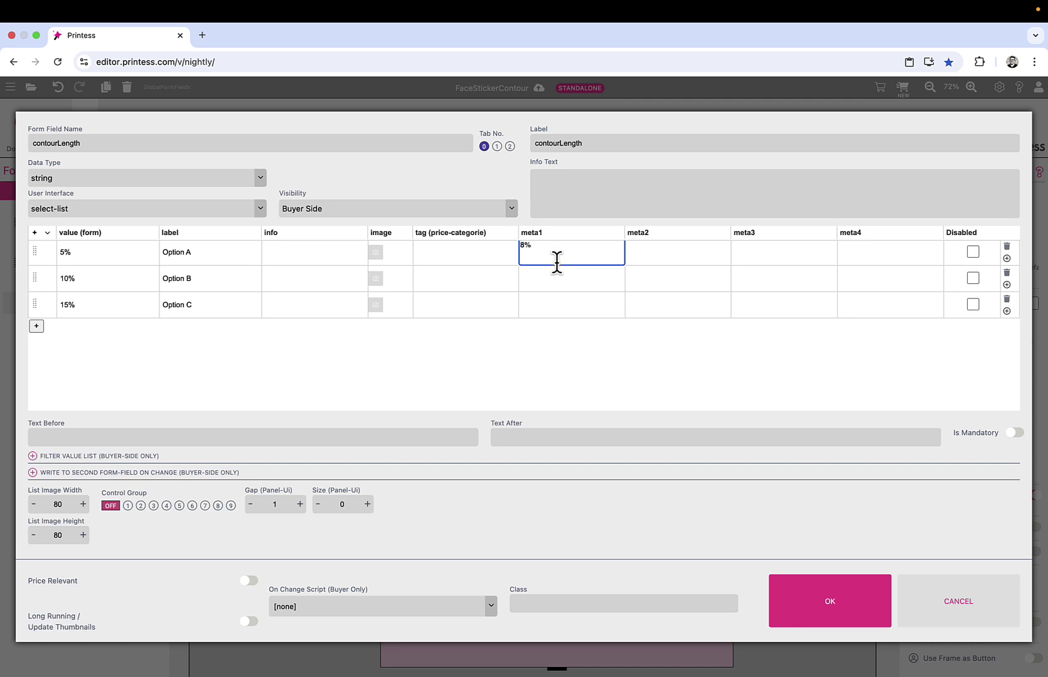
left_click(555, 277)
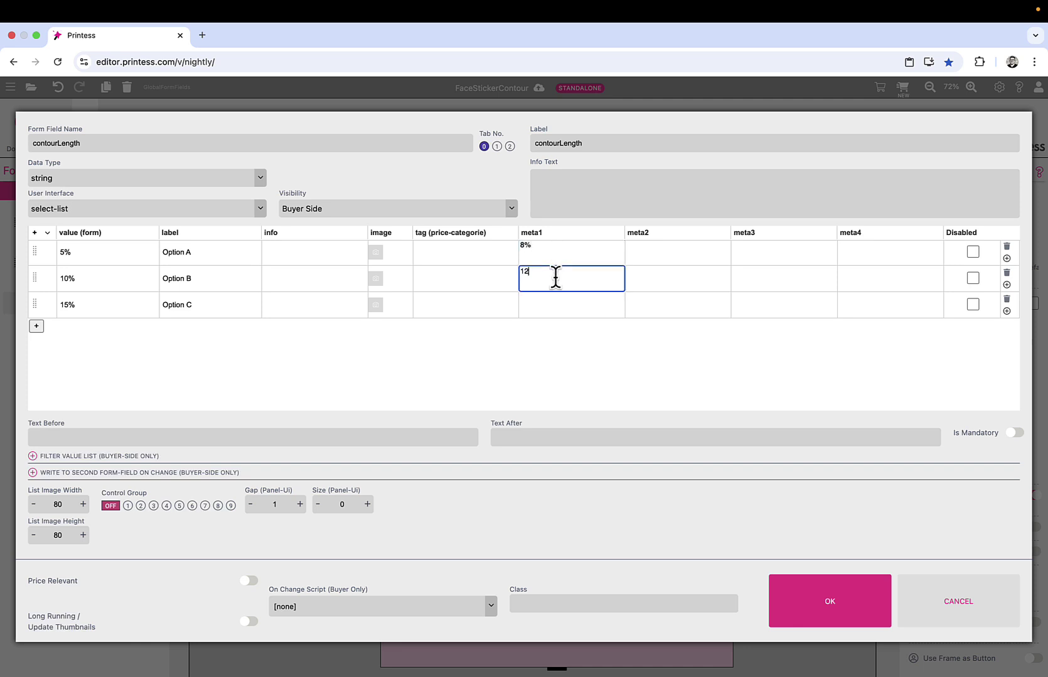
left_click(555, 306)
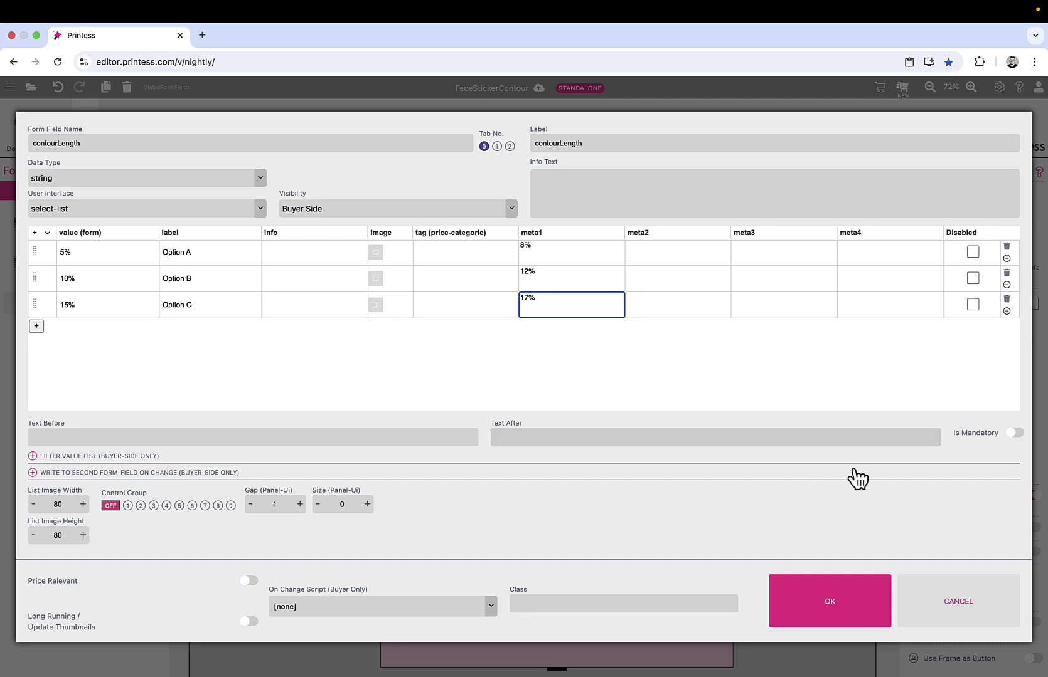
Save the contourLength form field and duplicate the .contourLength1 rule in the template's style code as .contourLength2
left_click(840, 603)
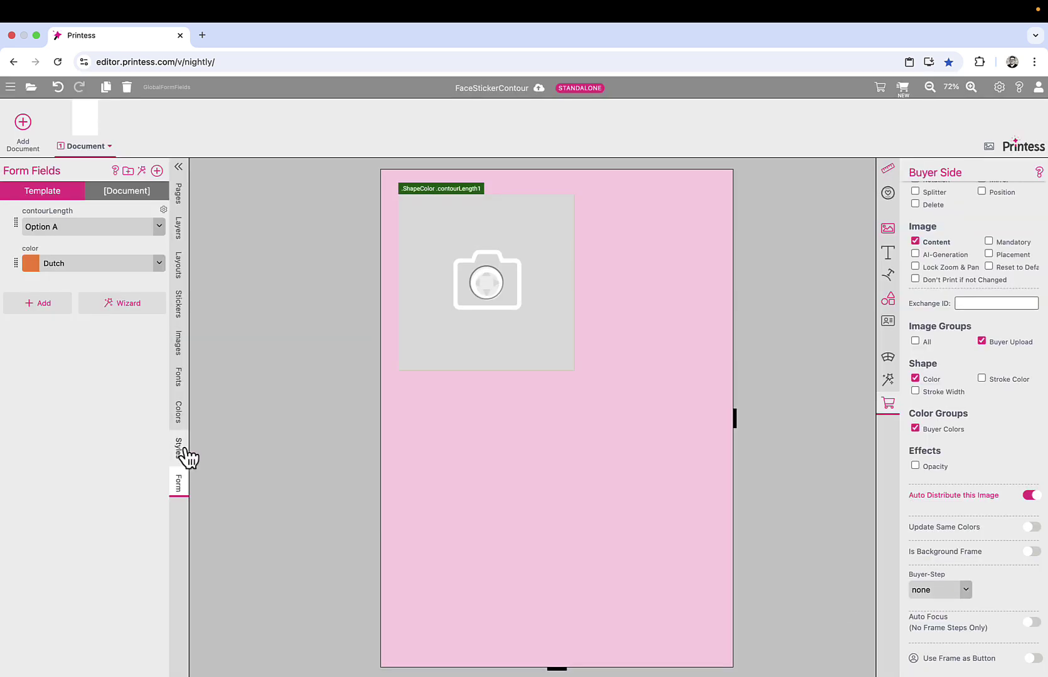
left_click(181, 452)
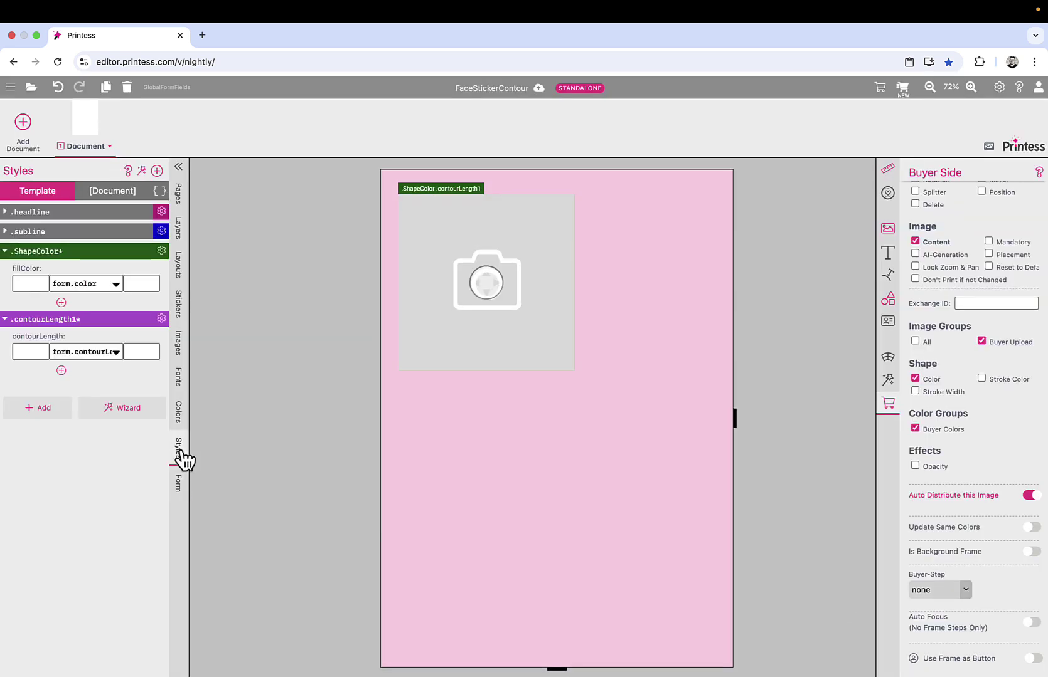
left_click(160, 192)
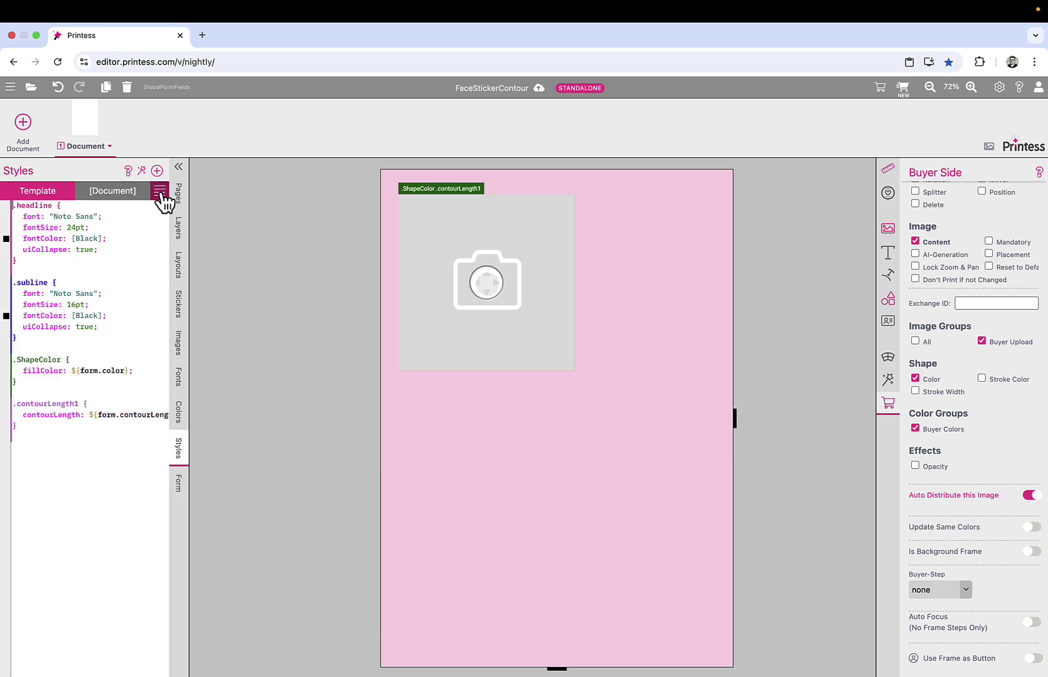
left_click_drag(19, 430, 4, 401)
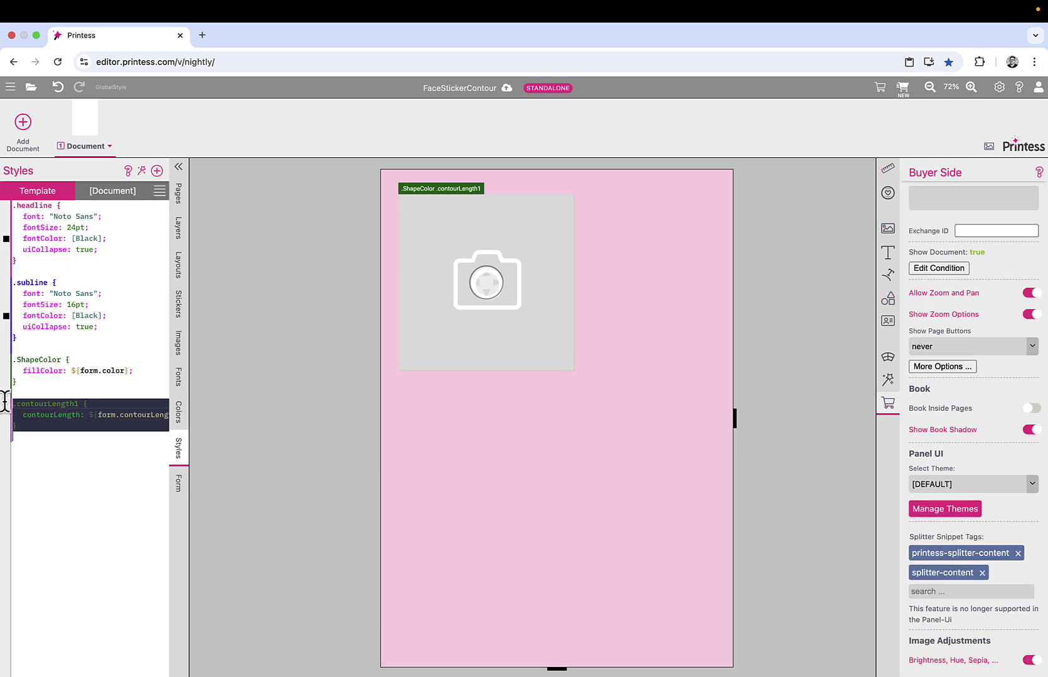
left_click(36, 441)
key("super+v")
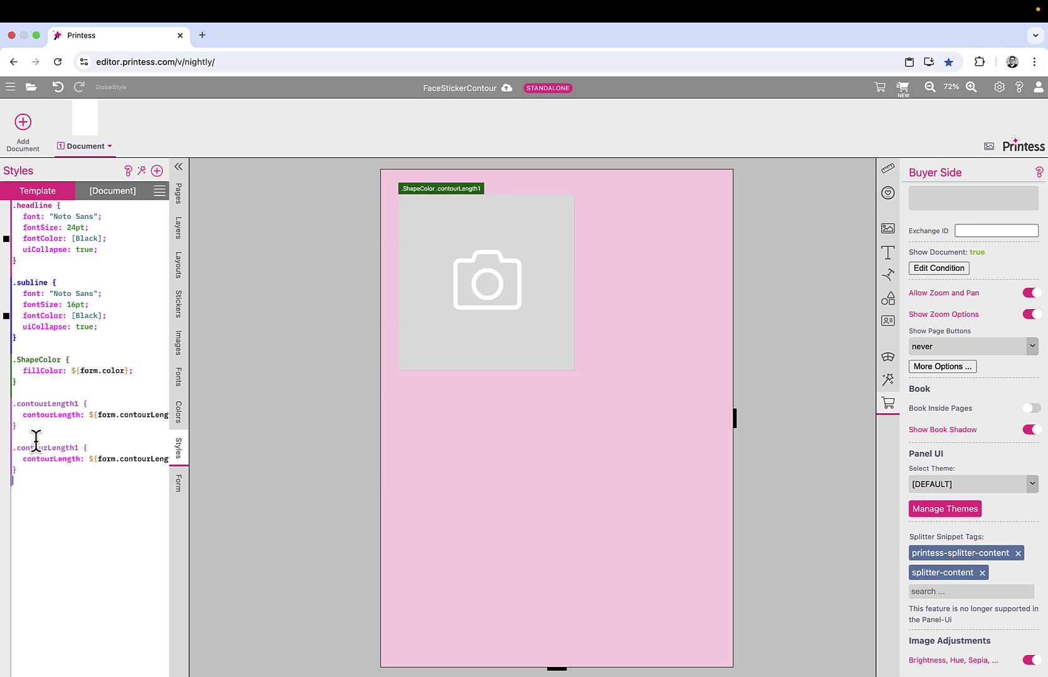
left_click(77, 447)
key("BackSpace")
type("2")
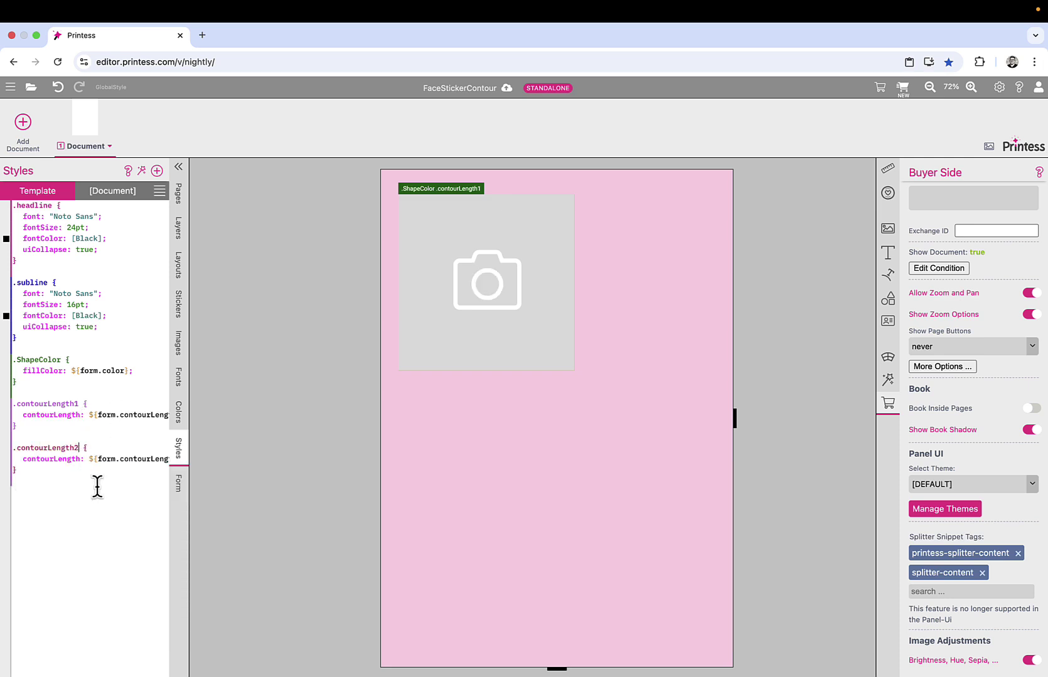
Change the contourLength value in the .contourLength2 rule to ${meta1.contourLength}, and widen the style code area to show the full line
left_click(116, 459)
key("BackSpace")
key("BackSpace")
key("BackSpace")
key("BackSpace")
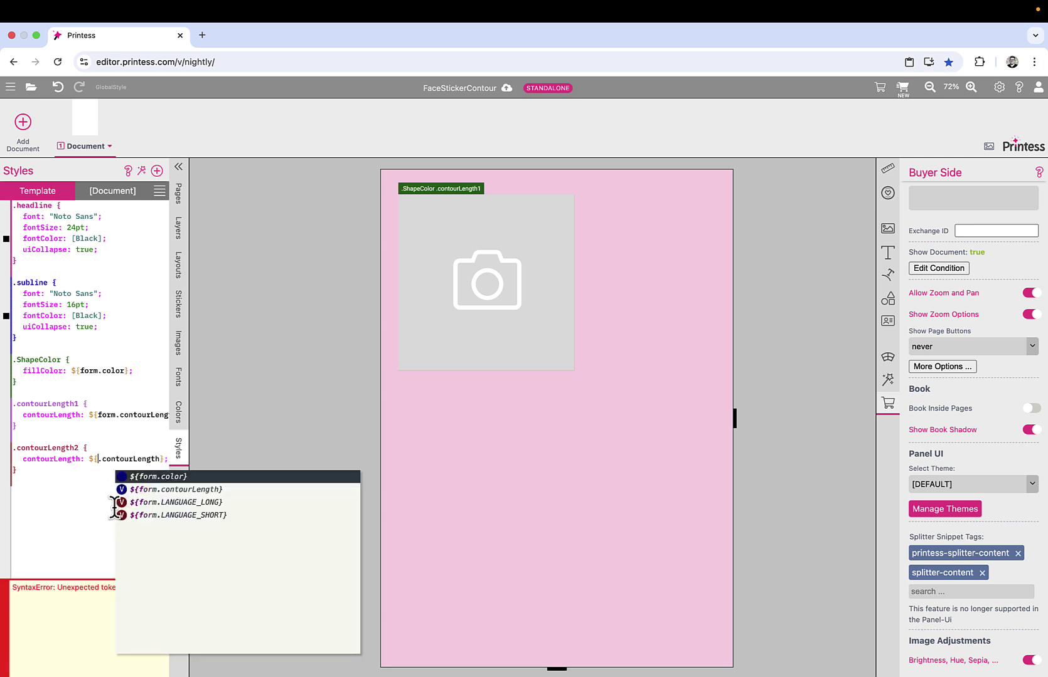
type("meta1")
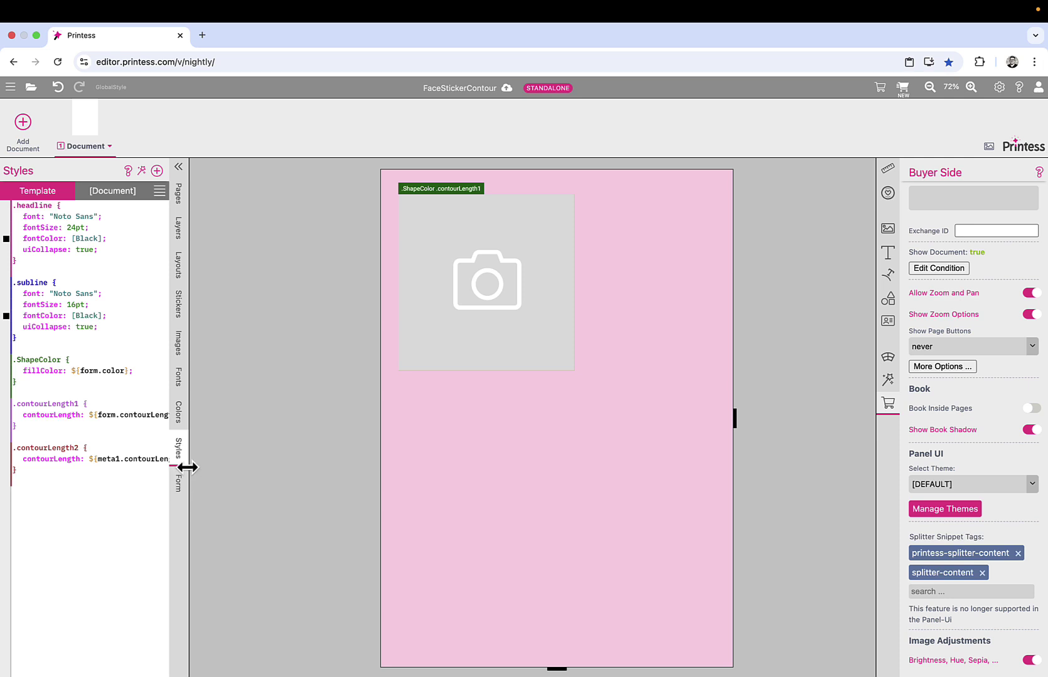
left_click_drag(188, 467, 241, 468)
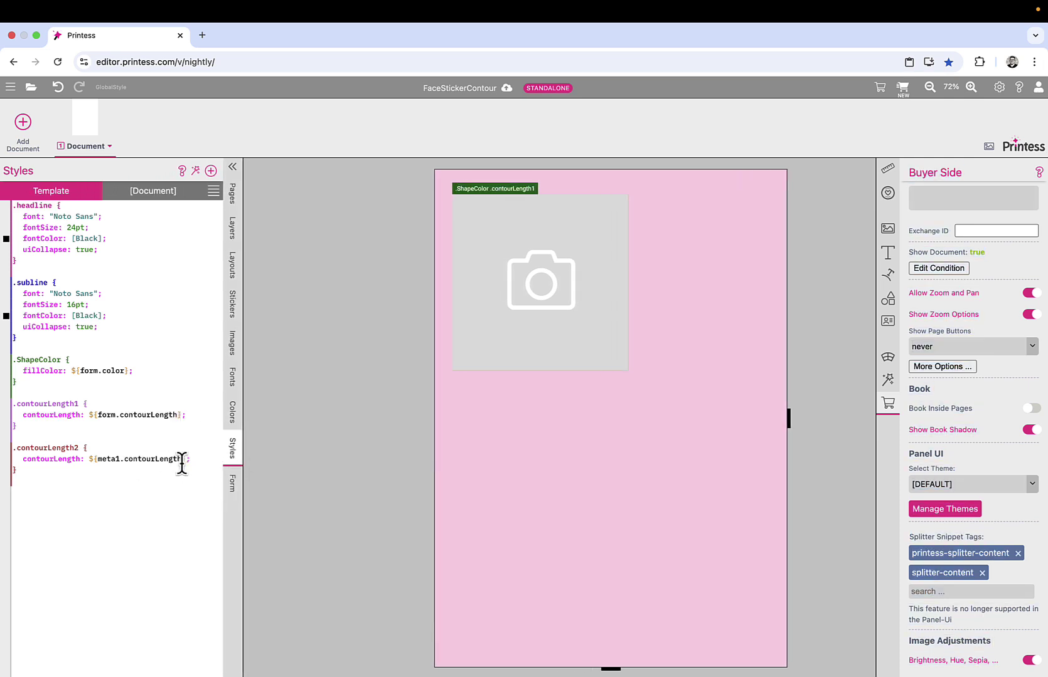
Replace the contourLength1 style class of the lower-listed placeholder frame with contourLength2 and remove its ShapeColor class
left_click(236, 229)
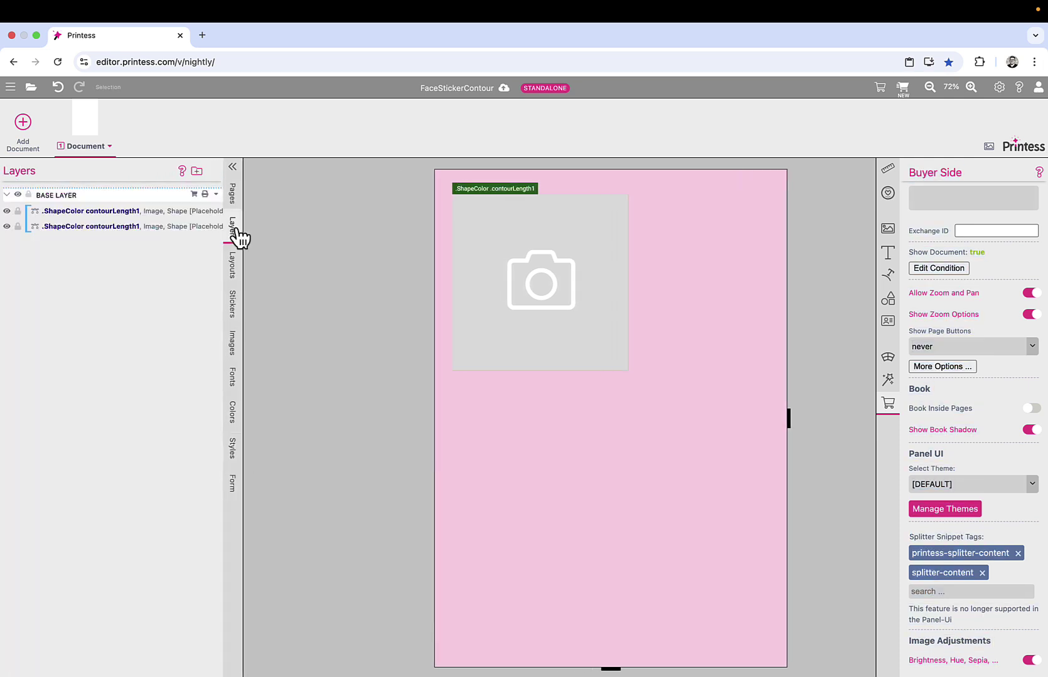
left_click(140, 229)
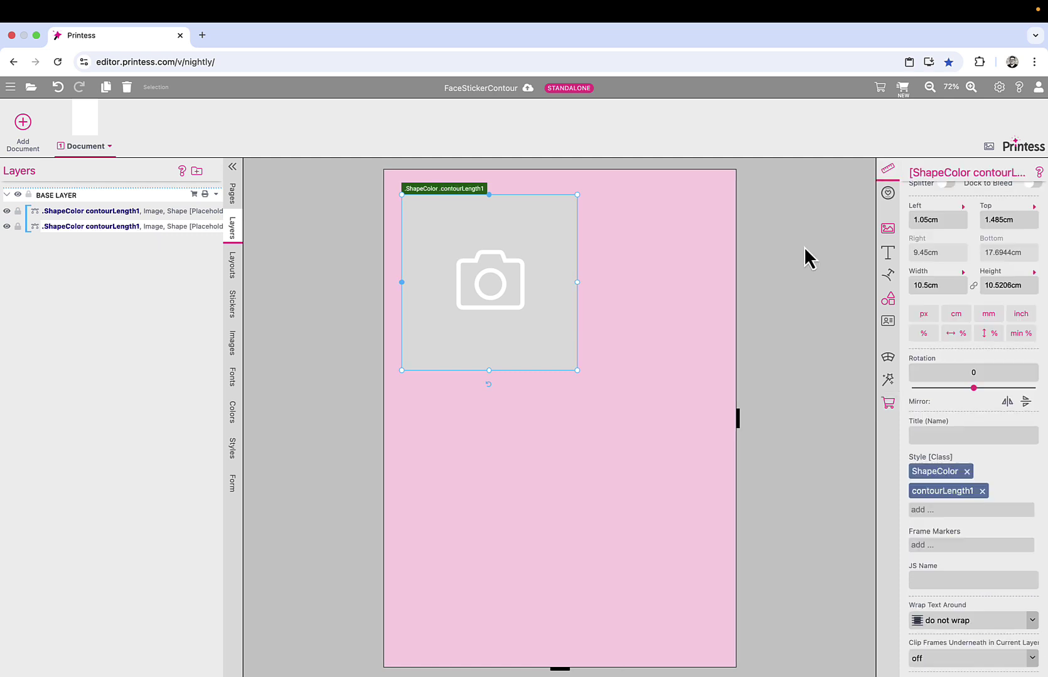
left_click(982, 491)
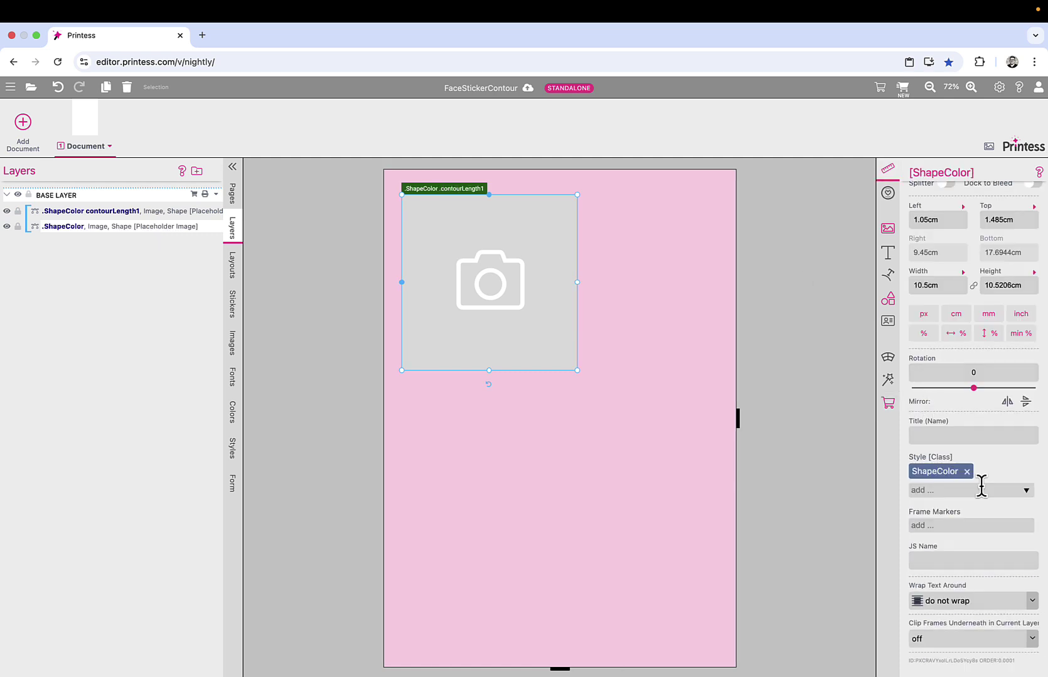
left_click(969, 490)
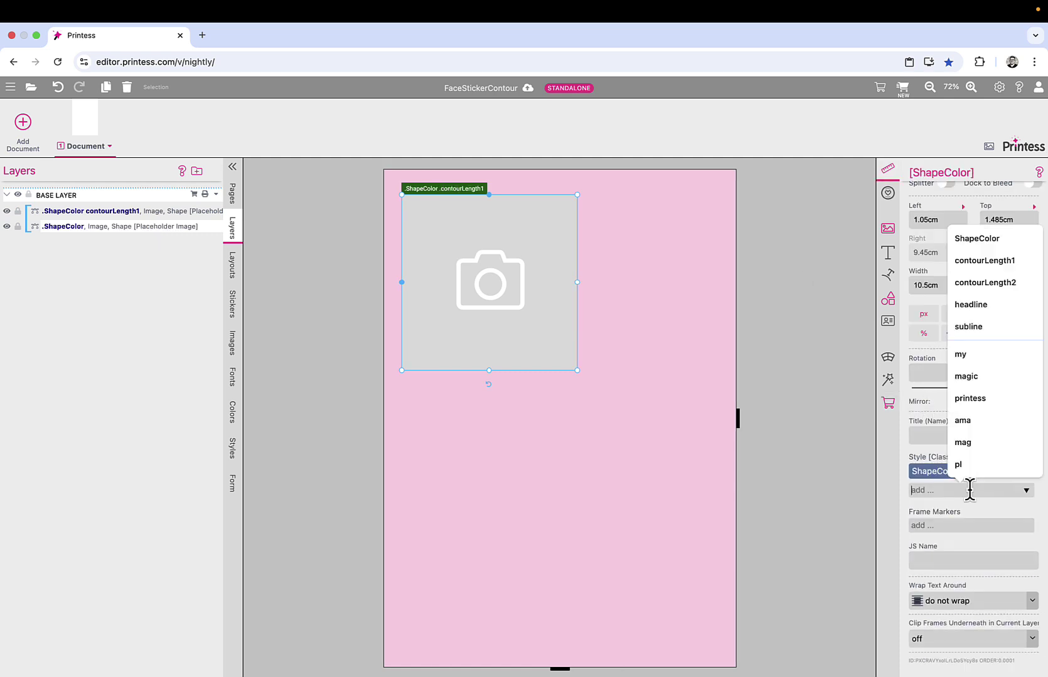
left_click(1010, 282)
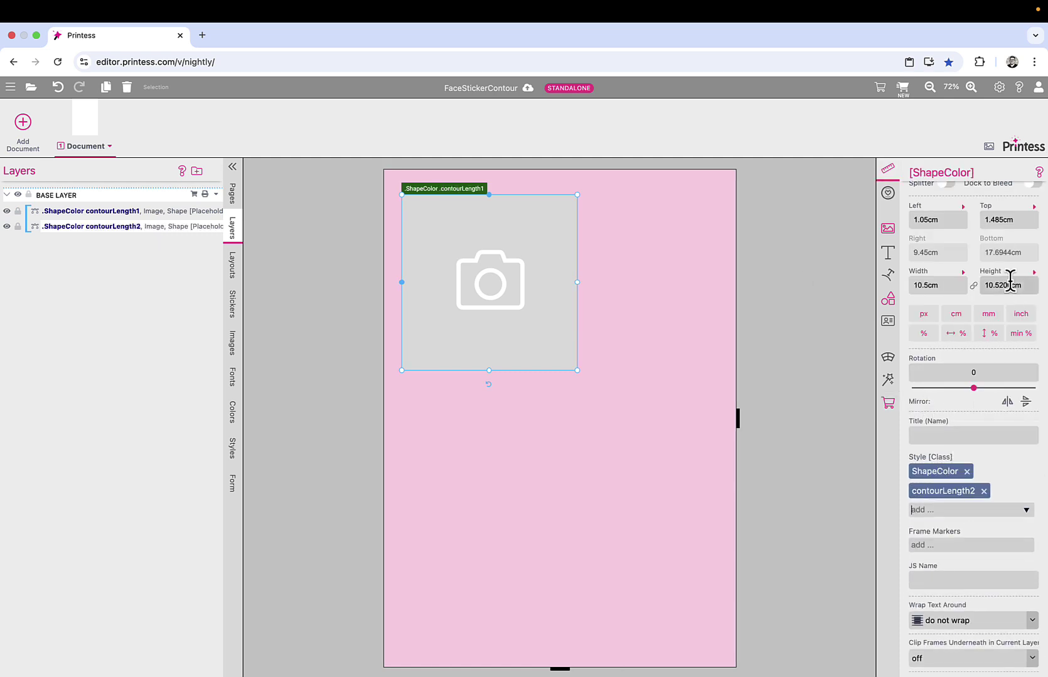
left_click(971, 479)
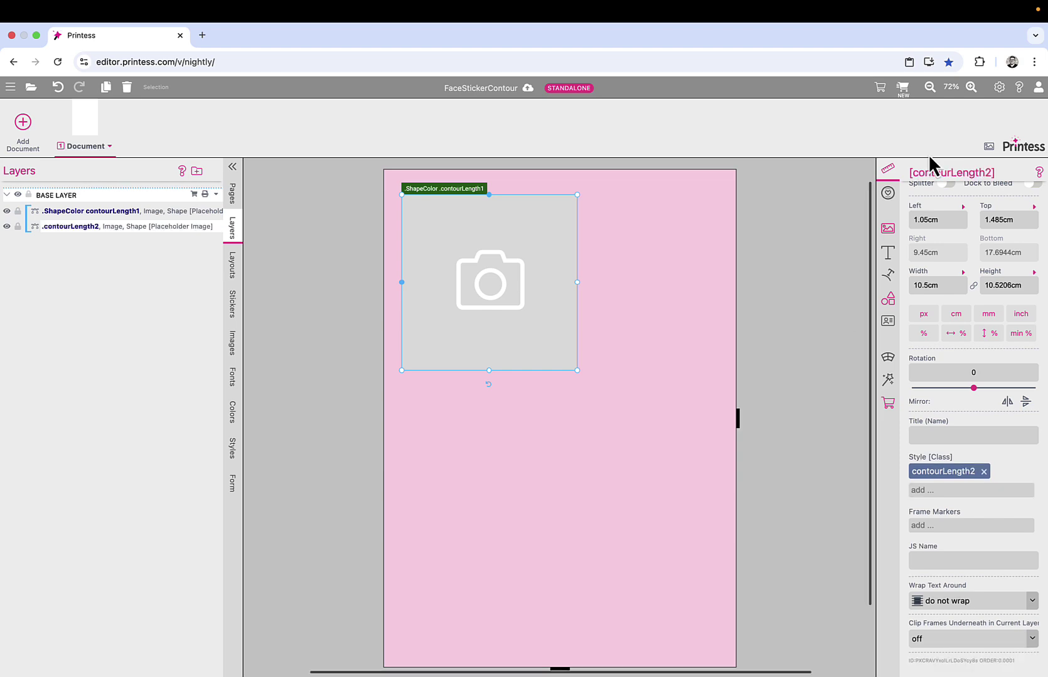
Open the buyer-side preview and upload the smiling woman's photo to check the double contour
left_click(902, 90)
left_click(614, 328)
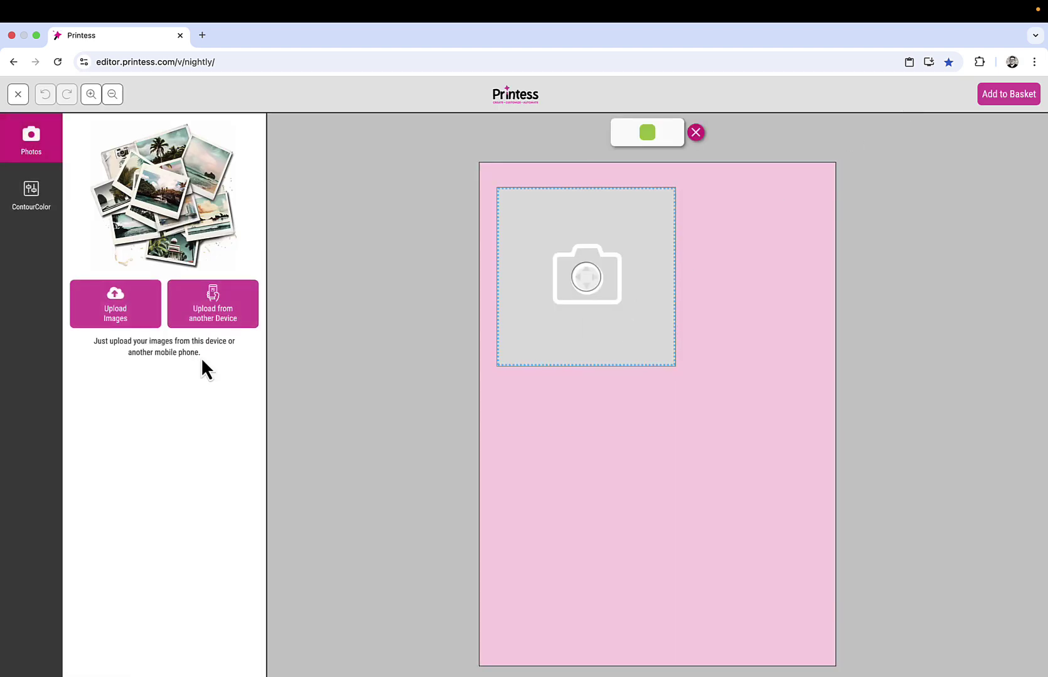
double_click(436, 340)
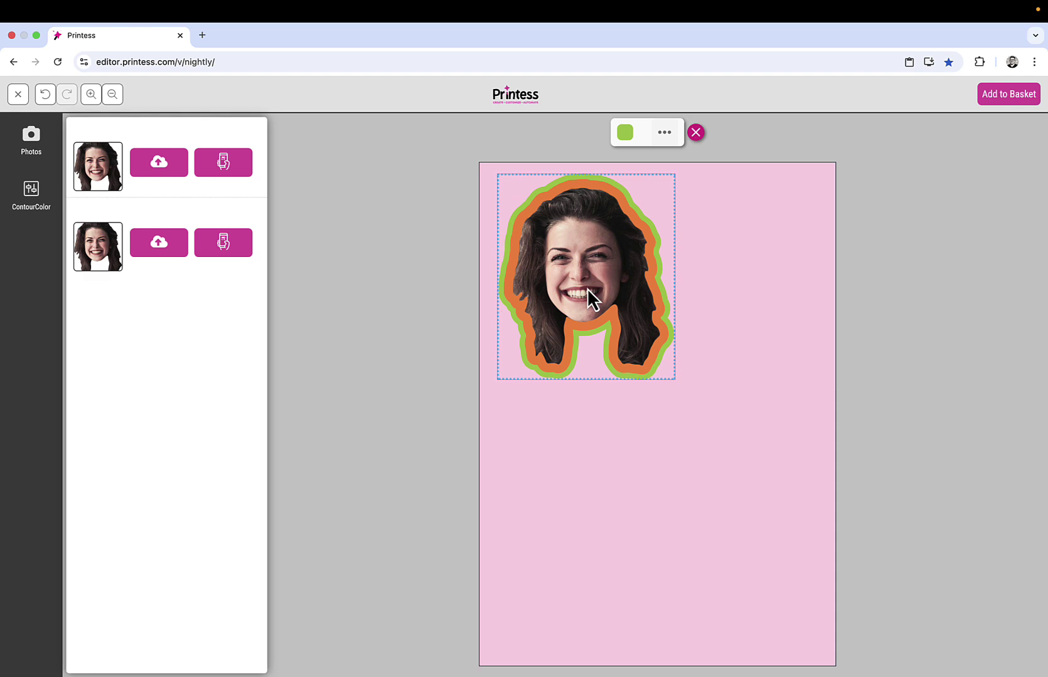
Test a red outer contour on the sticker and contourLength Option B in the ContourColor form
left_click(627, 136)
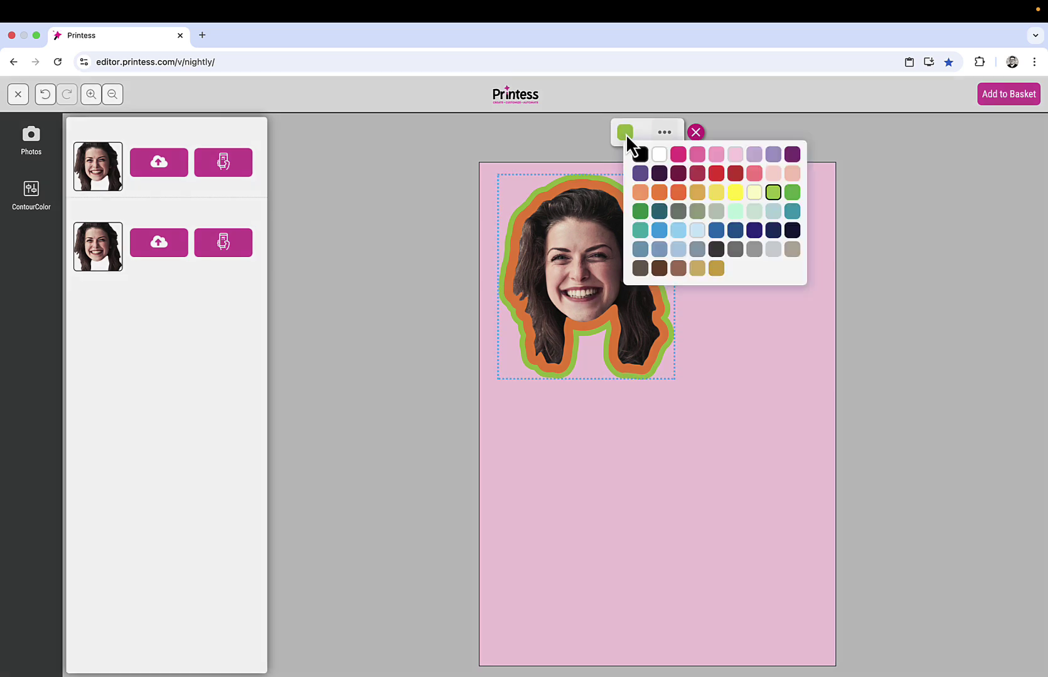
left_click(716, 175)
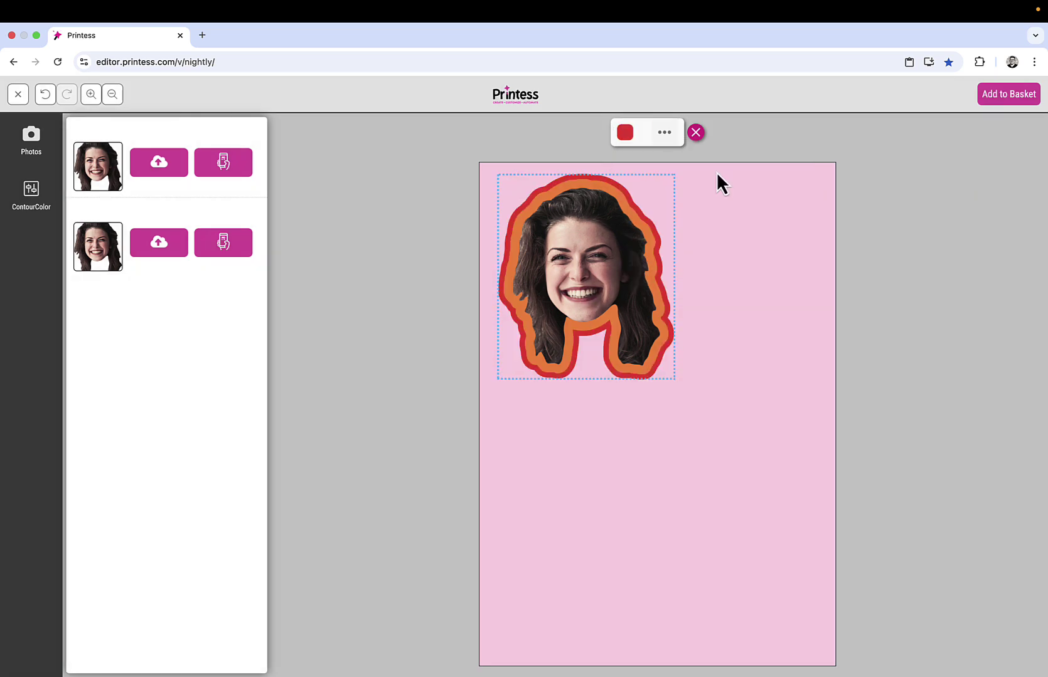
left_click(37, 193)
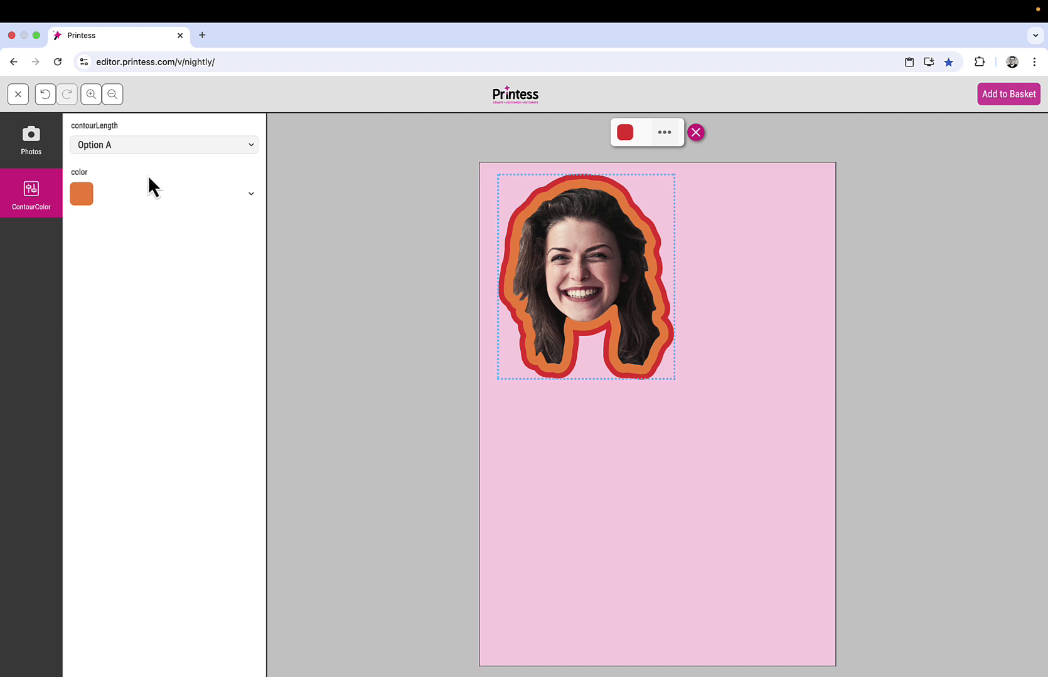
left_click(179, 145)
left_click(169, 179)
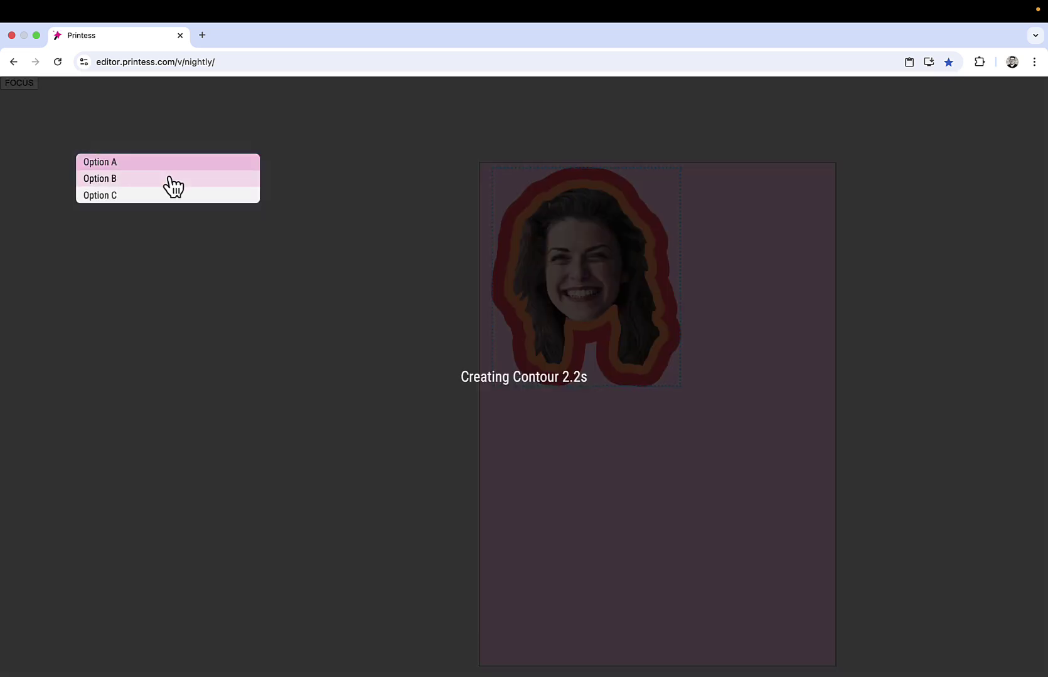